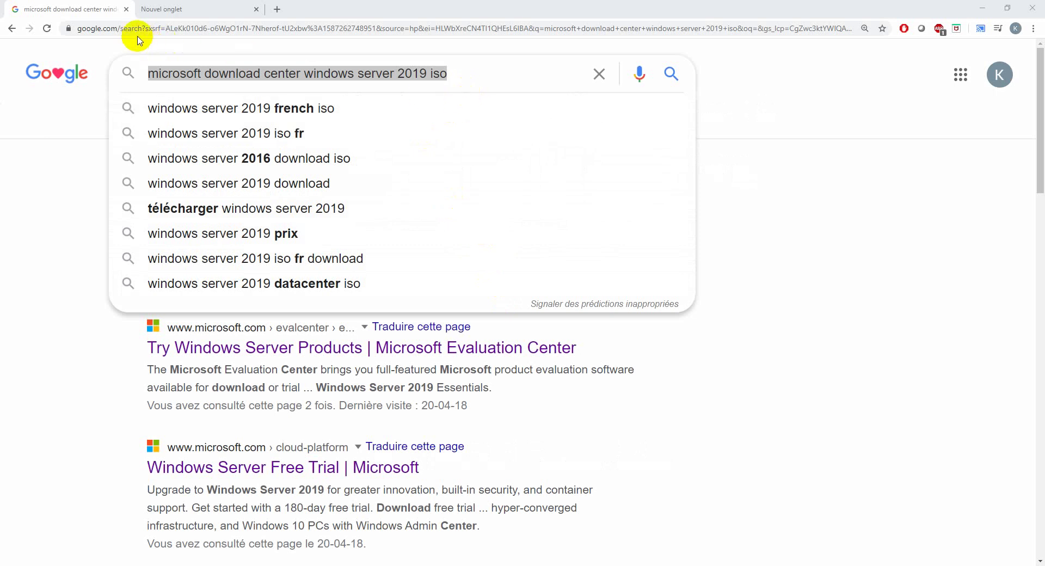
# Step: Search Google for "microsoft download center windows server 2019 iso" and open the Try Windows Server Products result from the Microsoft Evaluation Center
pyautogui.click(476, 76)
pyautogui.press('Return')
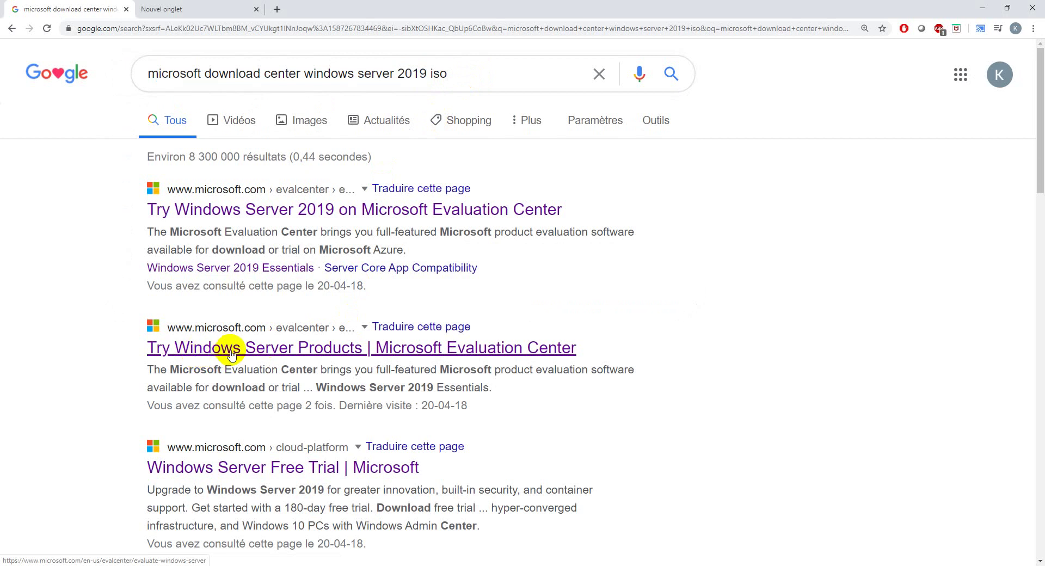
pyautogui.click(238, 355)
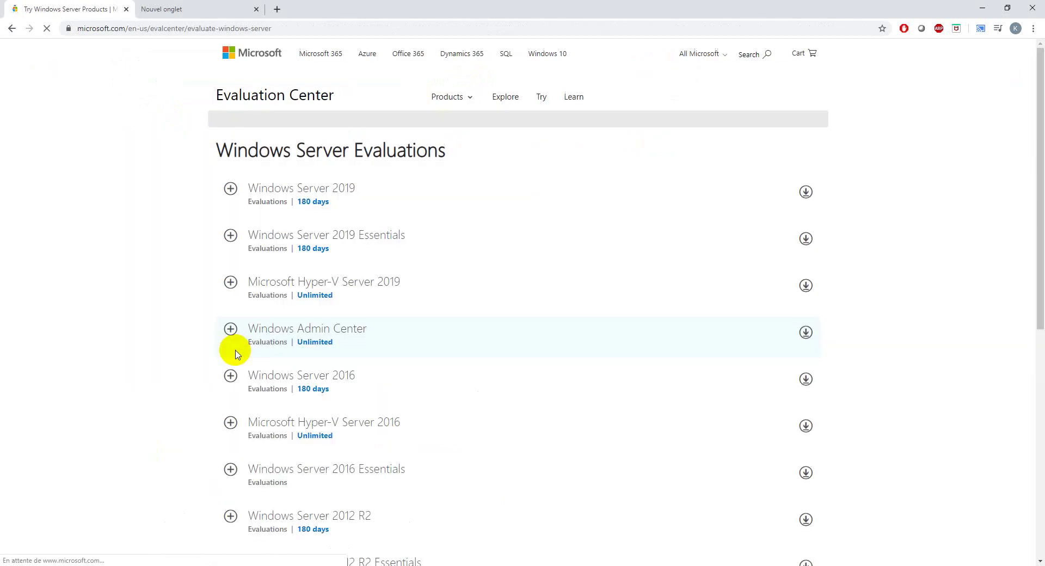
# Step: Expand the Windows Server 2019 evaluation and continue to the registration form with the ISO file type
pyautogui.scroll(-2, 130, 325)
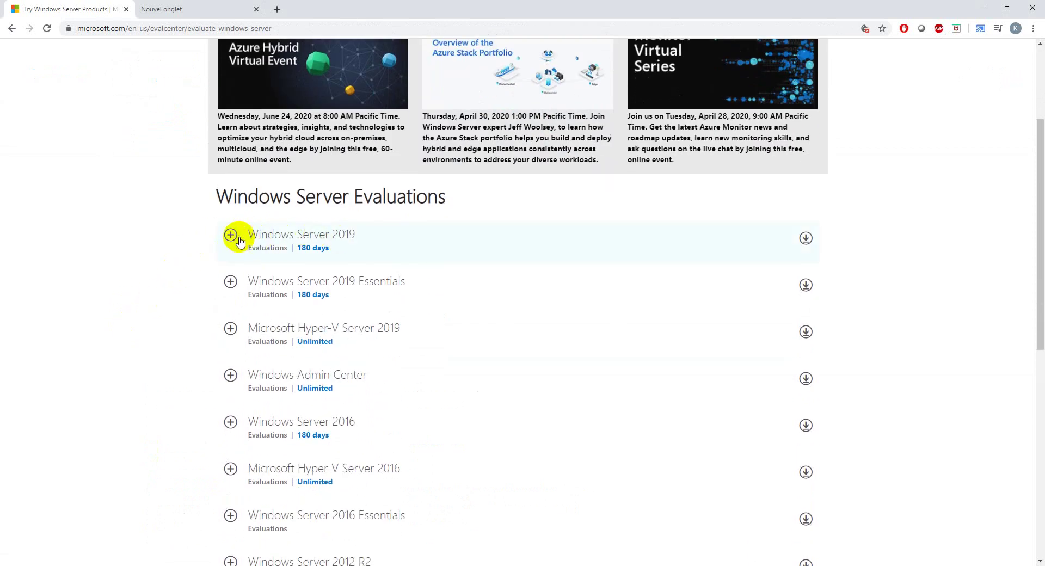
pyautogui.click(233, 237)
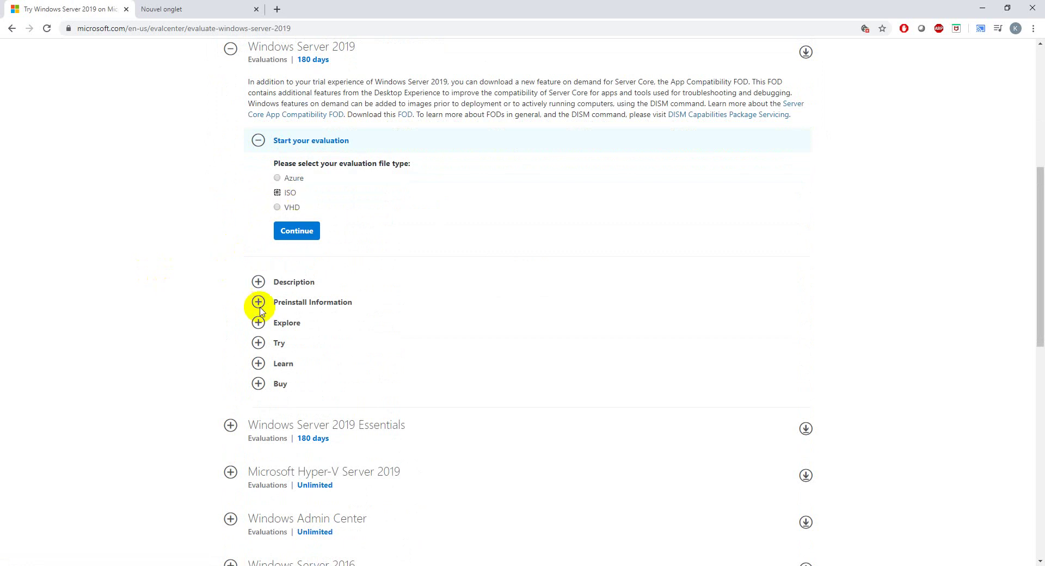
pyautogui.click(299, 231)
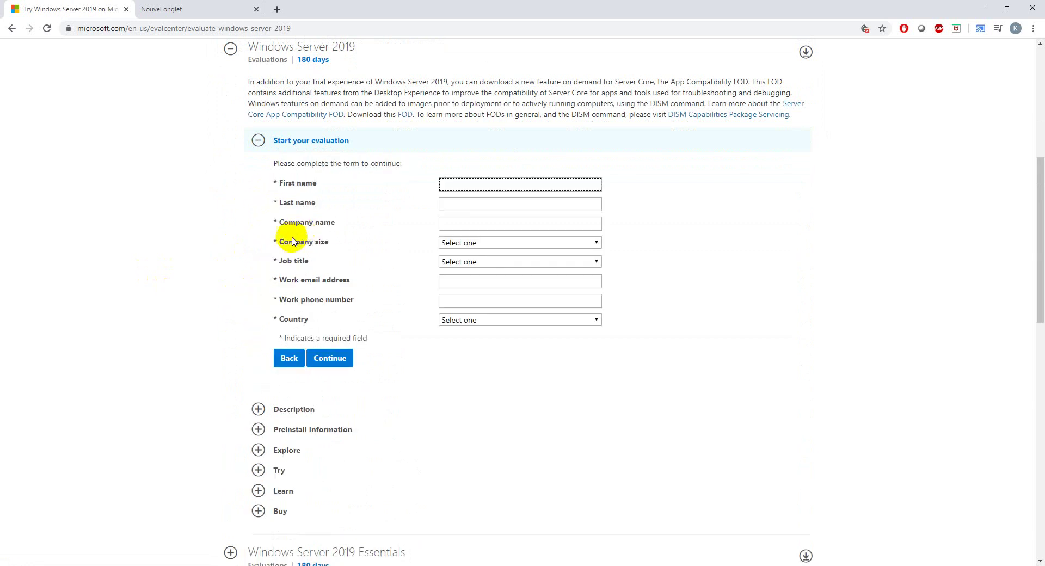
# Step: Fill in the form's first name, last name and country Canada from the saved address, and look through the other evaluations offered
pyautogui.click(460, 180)
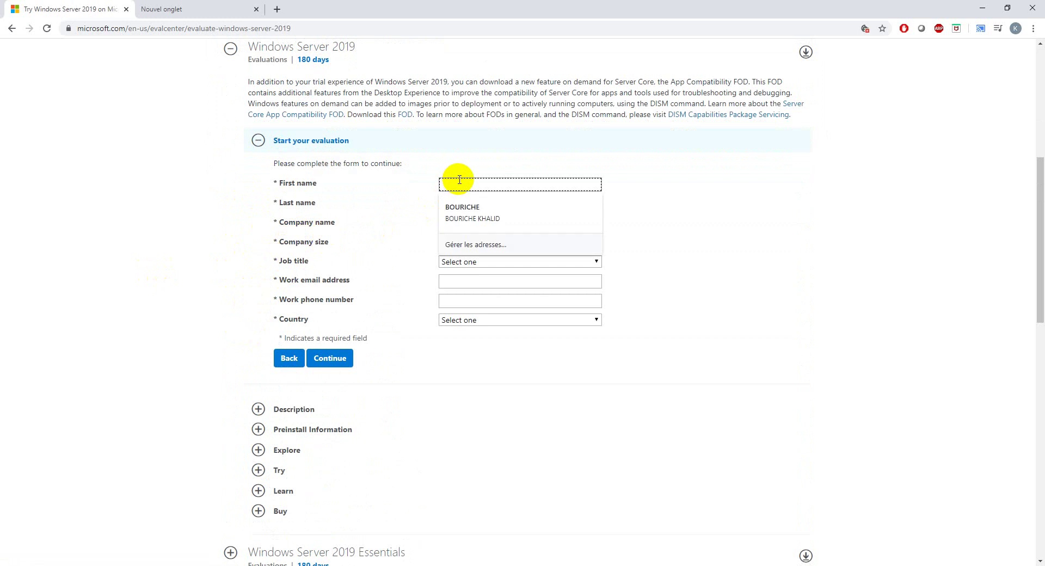
pyautogui.click(476, 204)
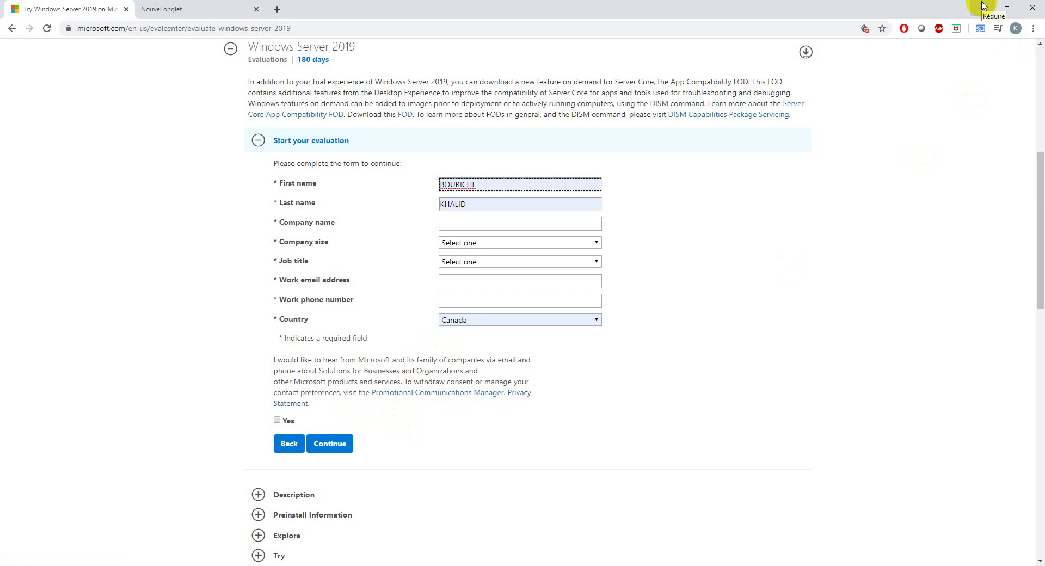
pyautogui.scroll(-10, 333, 228)
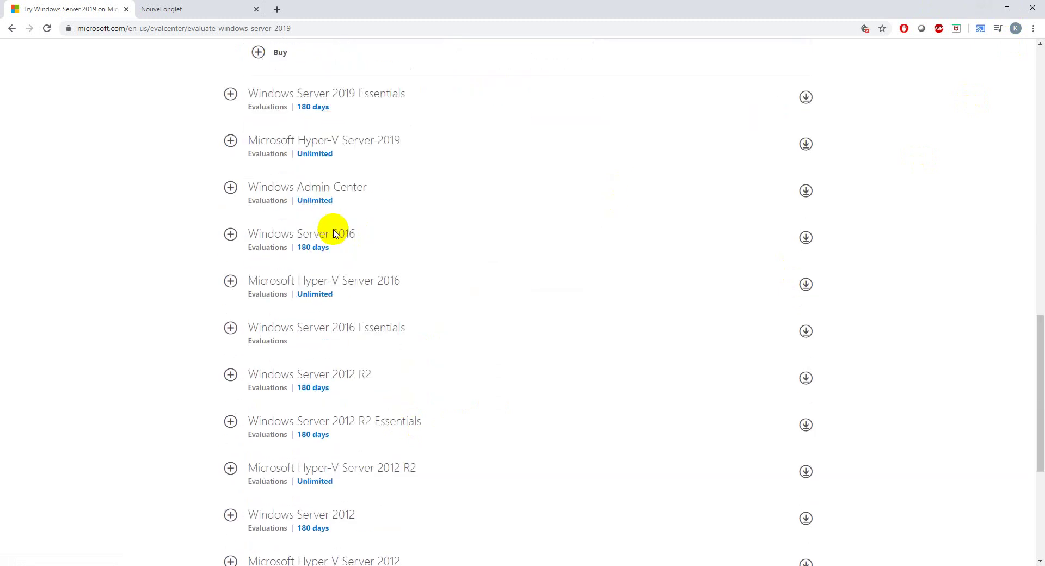
pyautogui.scroll(-4, 334, 234)
pyautogui.scroll(4, 366, 265)
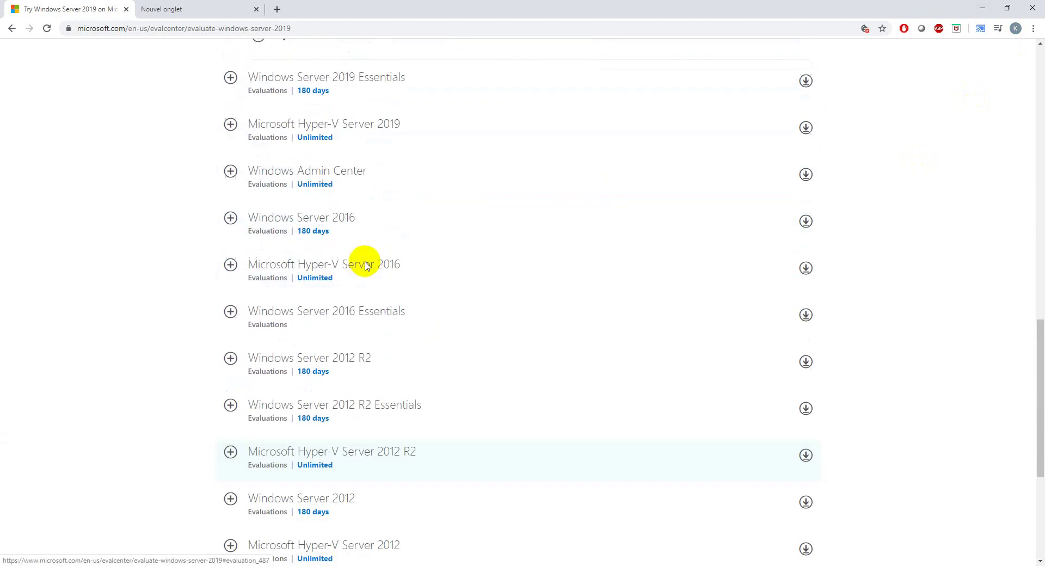
pyautogui.scroll(15, 365, 263)
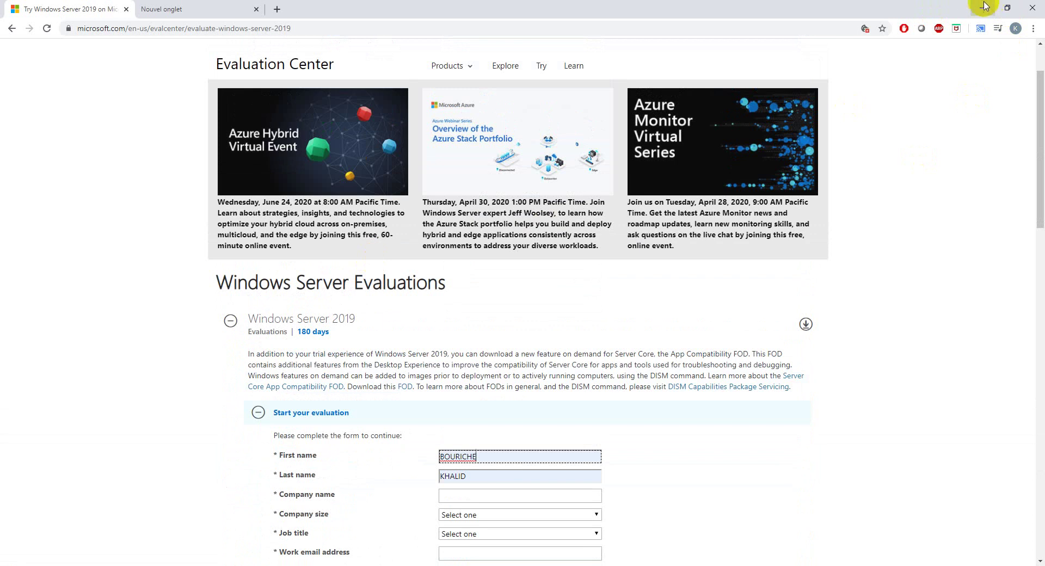
# Step: Minimize the browser and locate the Windows 2019 Server ISO file in the iso folder of Disque local (C:)
pyautogui.click(983, 6)
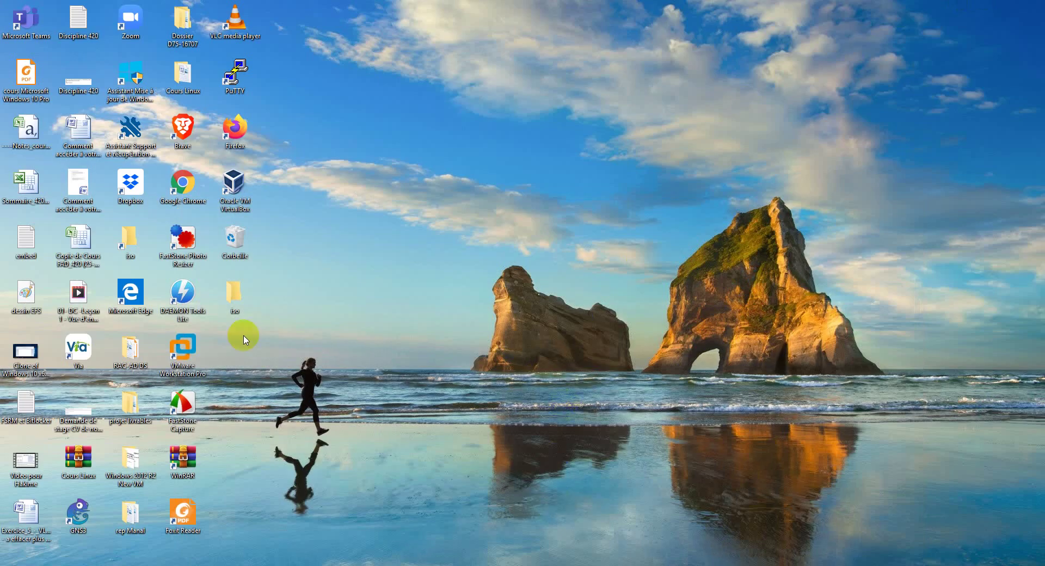
pyautogui.click(238, 296)
pyautogui.doubleClick(237, 297)
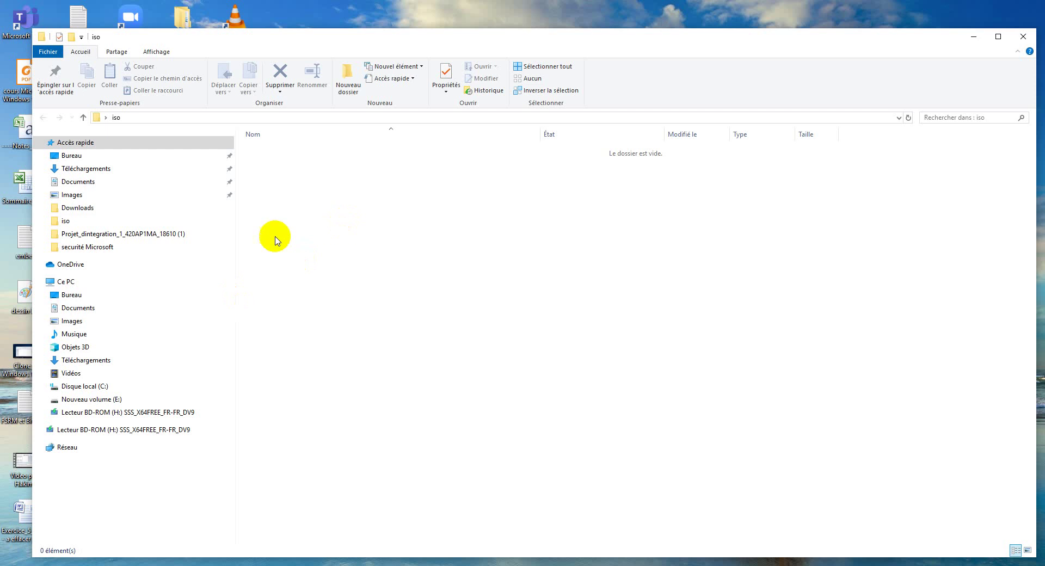
pyautogui.rightClick(358, 206)
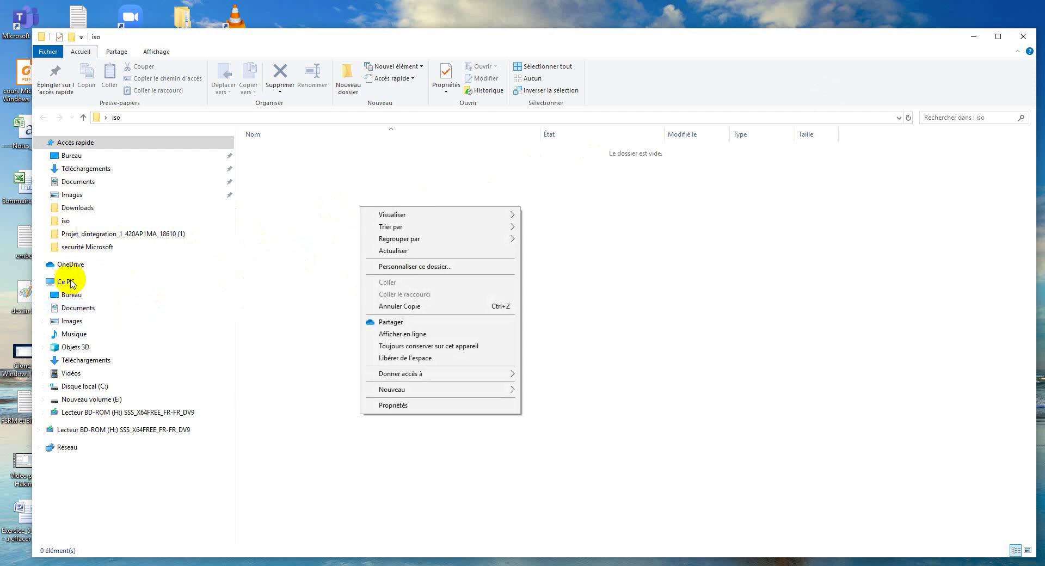
pyautogui.click(87, 387)
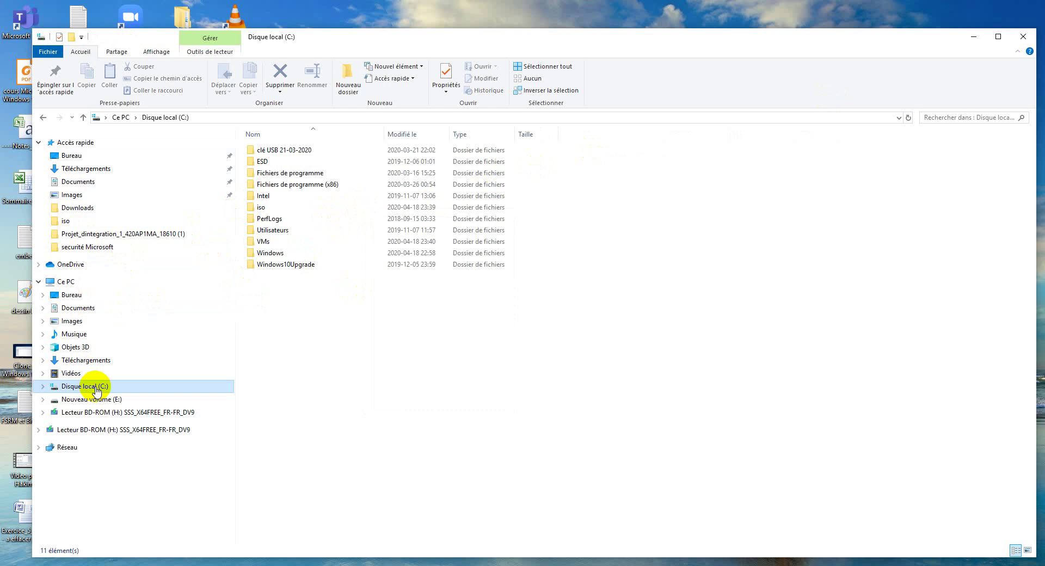
pyautogui.doubleClick(263, 207)
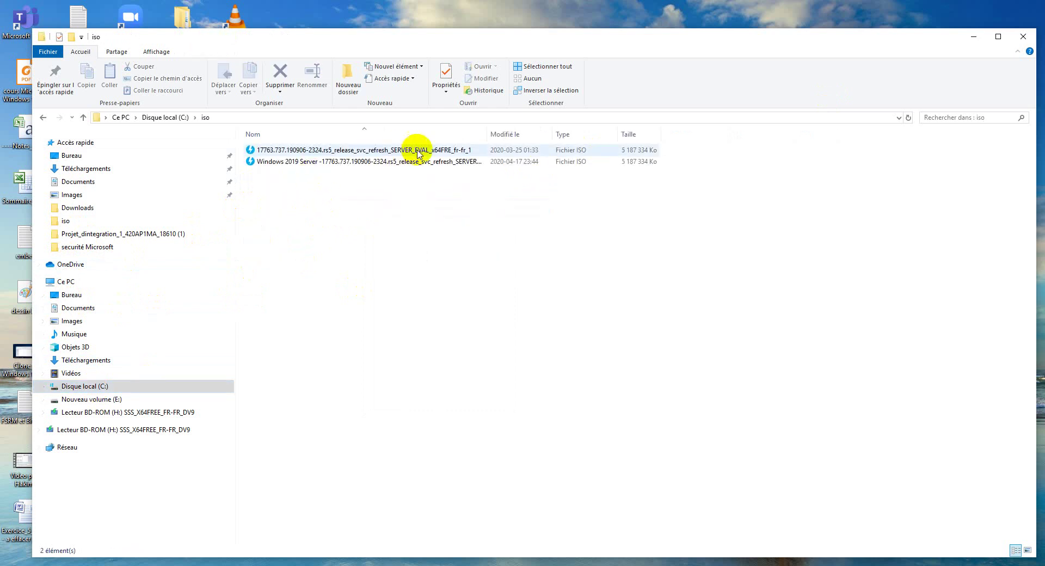
pyautogui.click(324, 162)
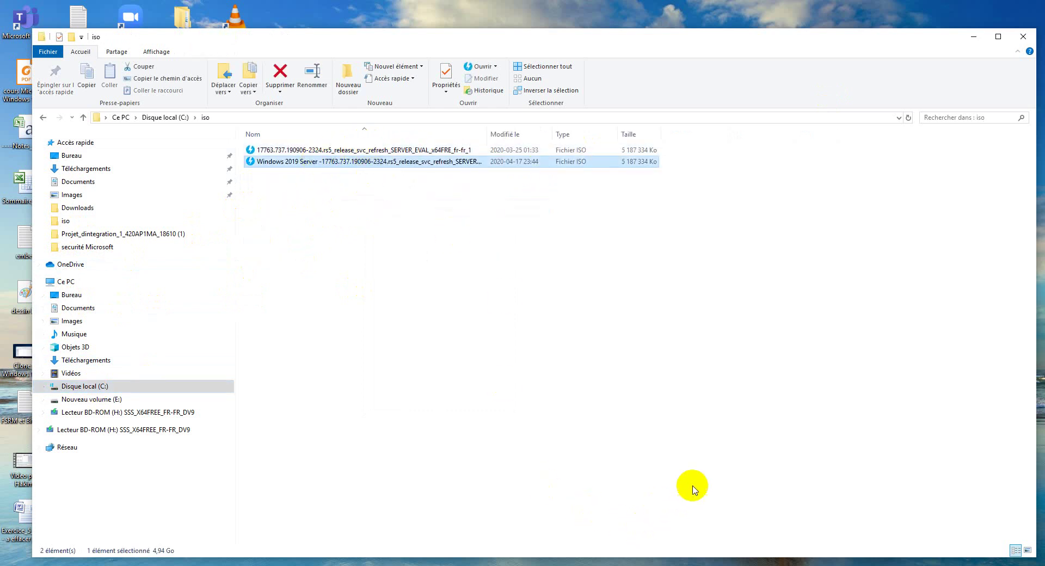
# Step: Switch to the My Computer window of VMware Workstation
pyautogui.moveTo(723, 547)
pyautogui.click(675, 528)
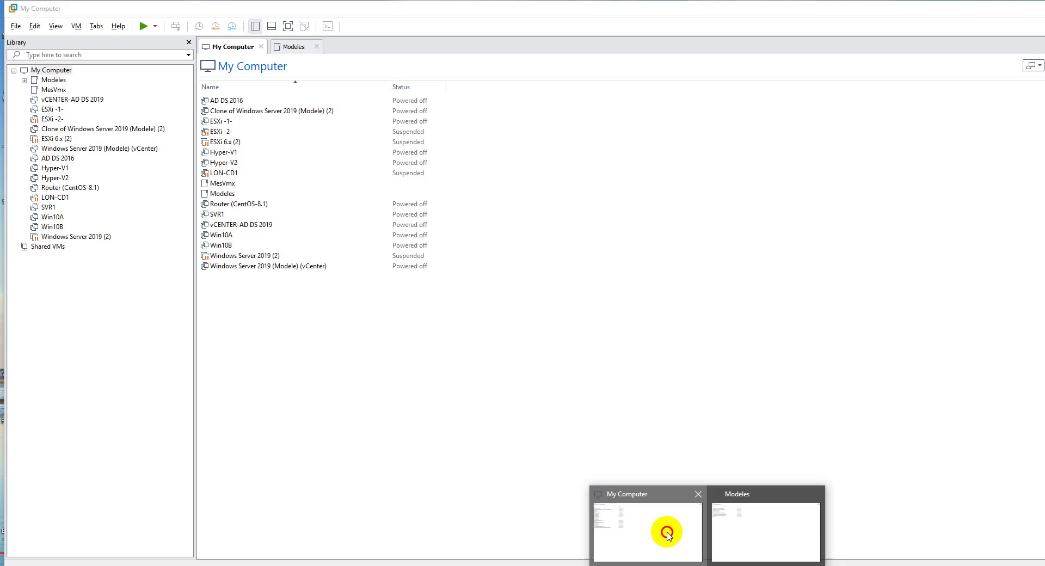
pyautogui.click(17, 26)
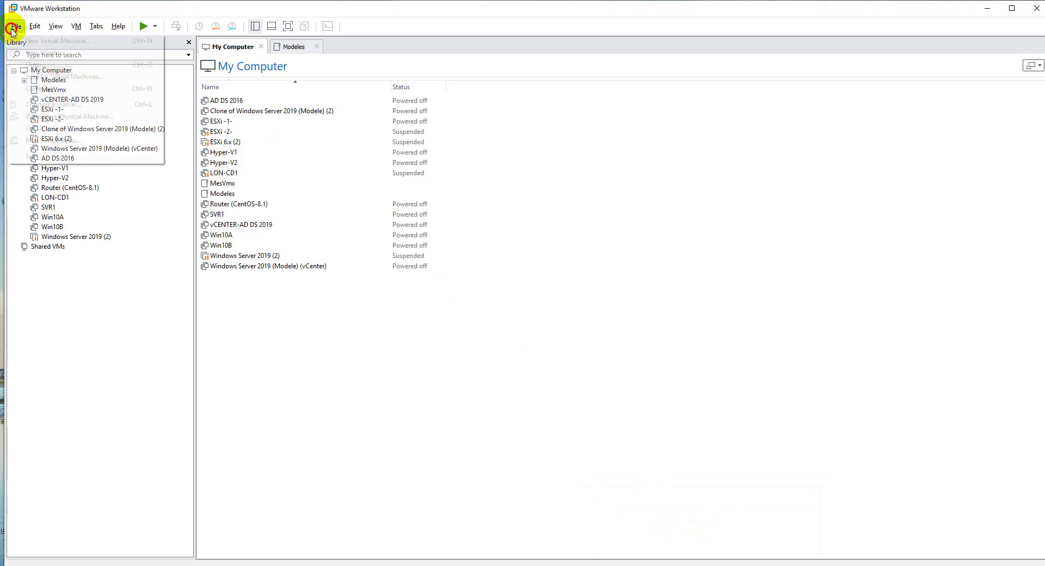
pyautogui.click(24, 40)
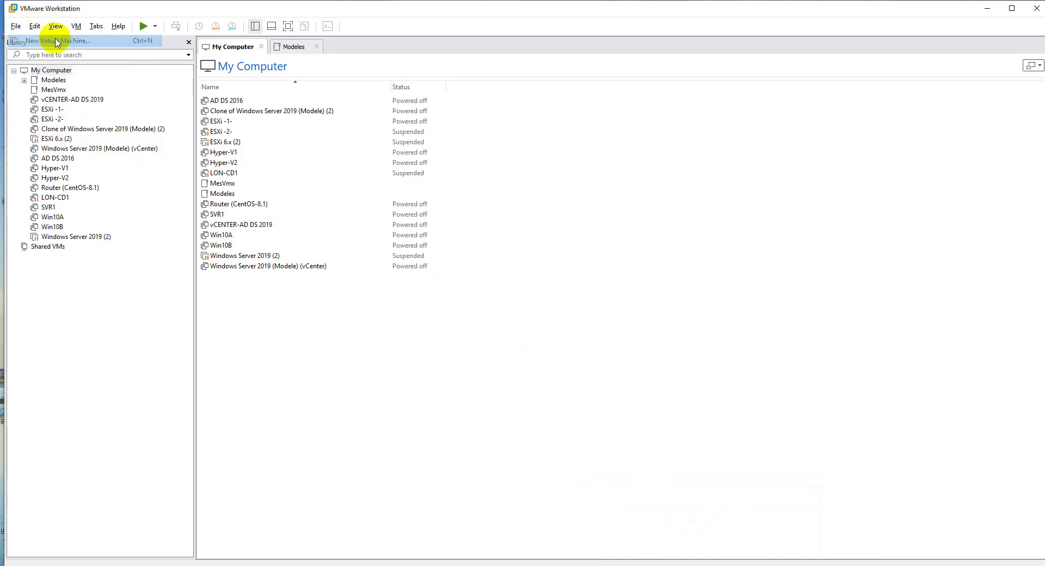
pyautogui.moveTo(503, 177); pyautogui.dragTo(441, 94)
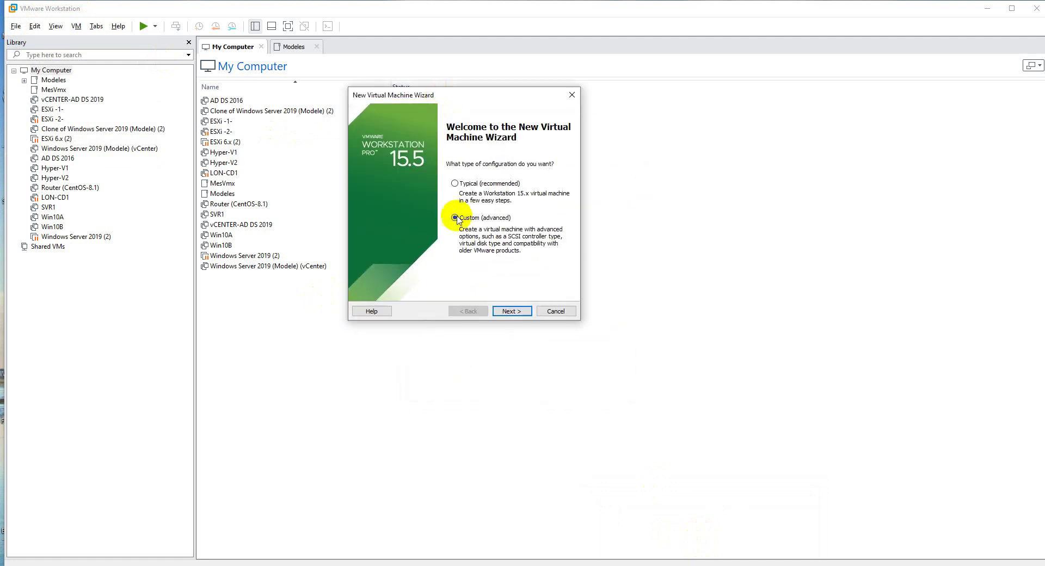
pyautogui.click(561, 312)
# Step: View the product, version and license information of VMware Workstation, then close it
pyautogui.click(119, 26)
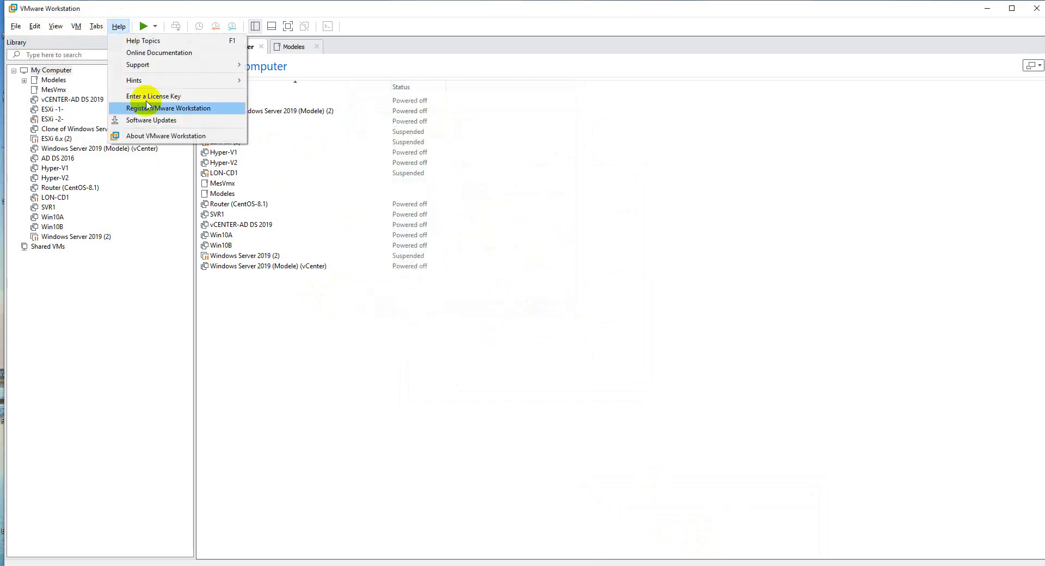
pyautogui.click(156, 136)
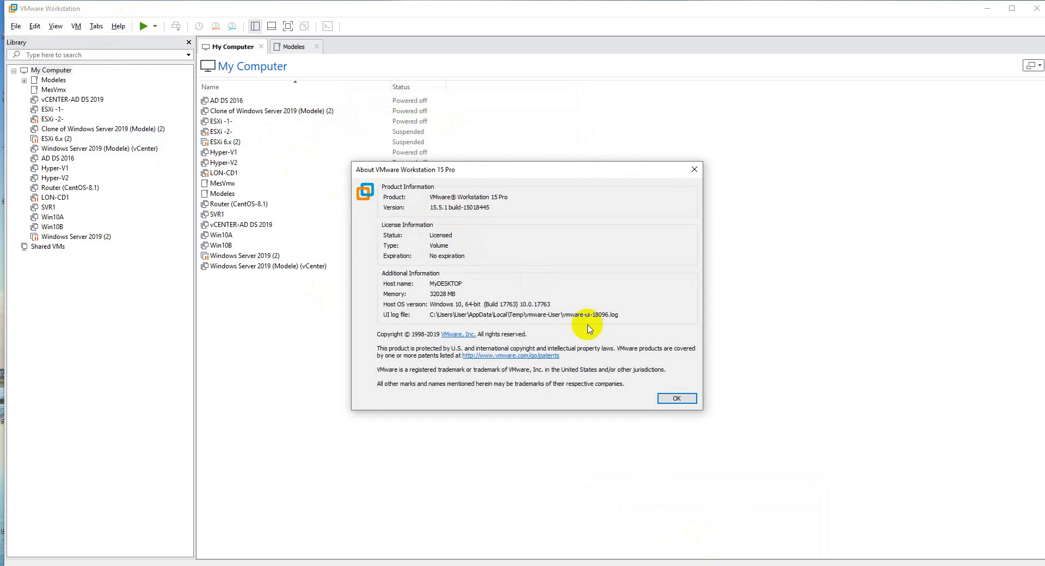
pyautogui.click(675, 398)
# Step: Start a new virtual machine with the Custom (advanced) configuration and accept Workstation 15.x hardware compatibility
pyautogui.click(15, 27)
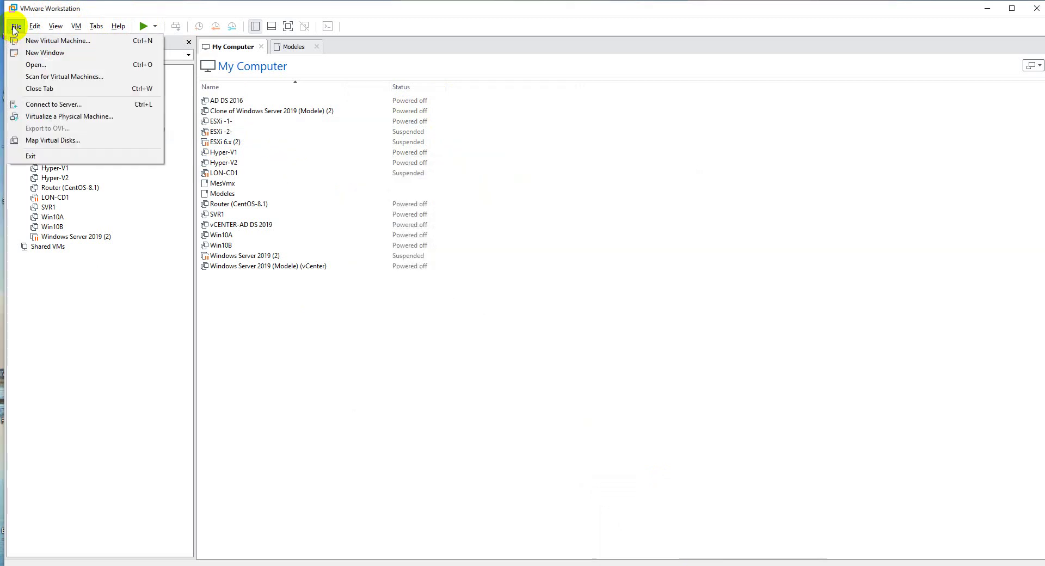
pyautogui.click(43, 41)
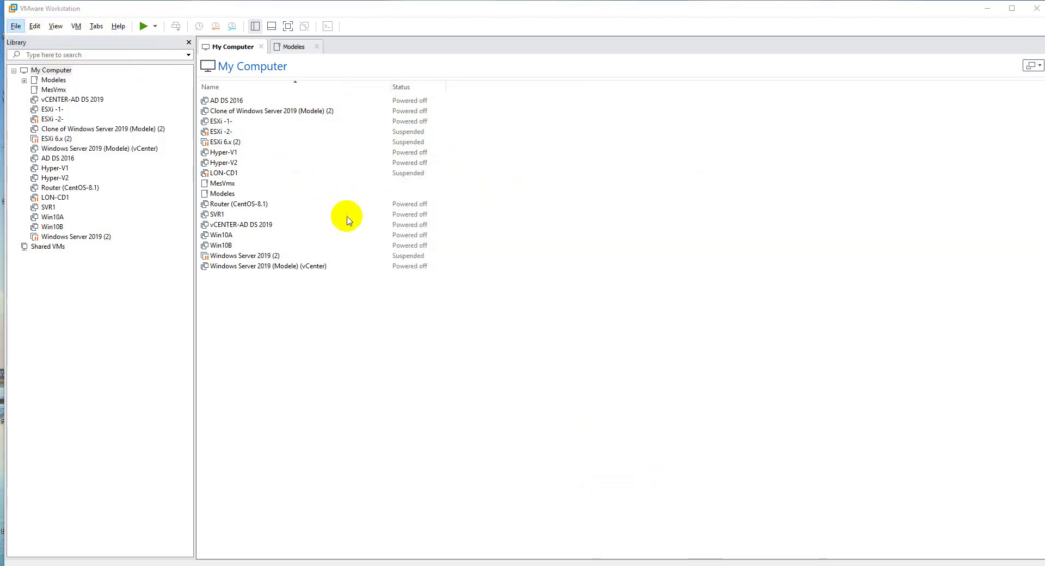
pyautogui.click(570, 389)
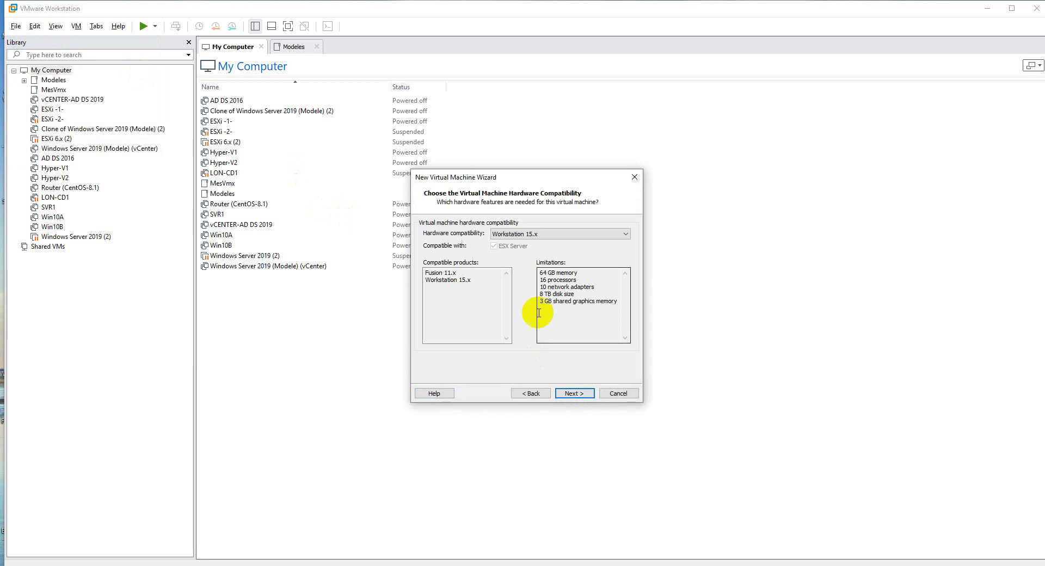
pyautogui.click(570, 393)
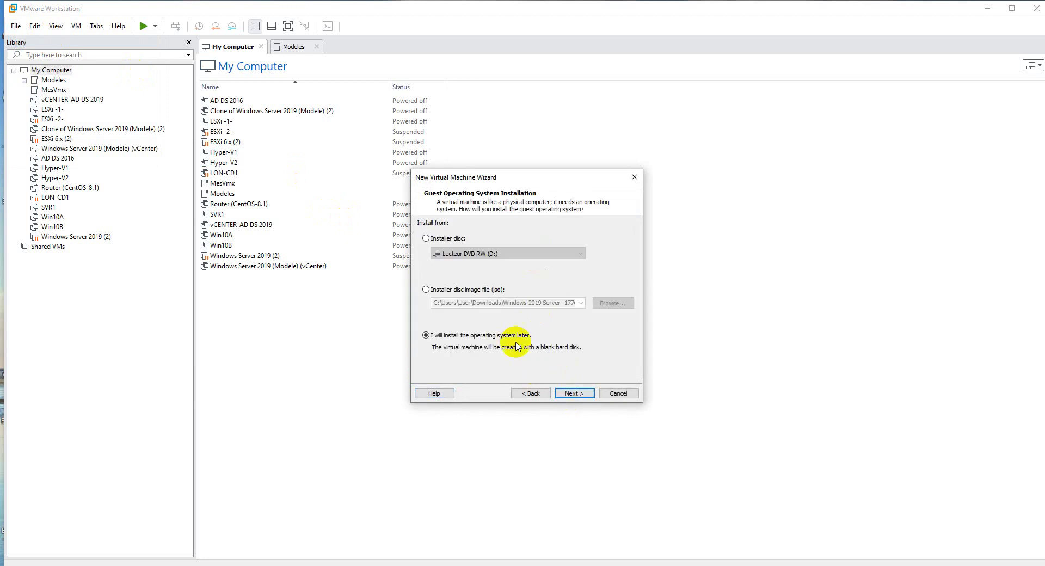
# Step: Set the guest installation source to the Windows 2019 Server ISO image in C:\iso and continue
pyautogui.click(454, 294)
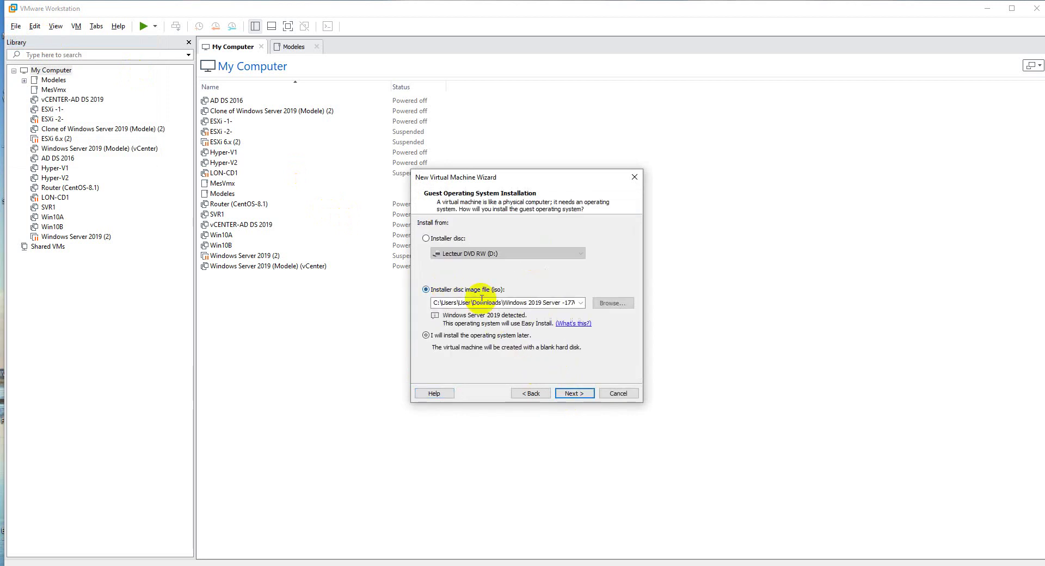
pyautogui.click(581, 303)
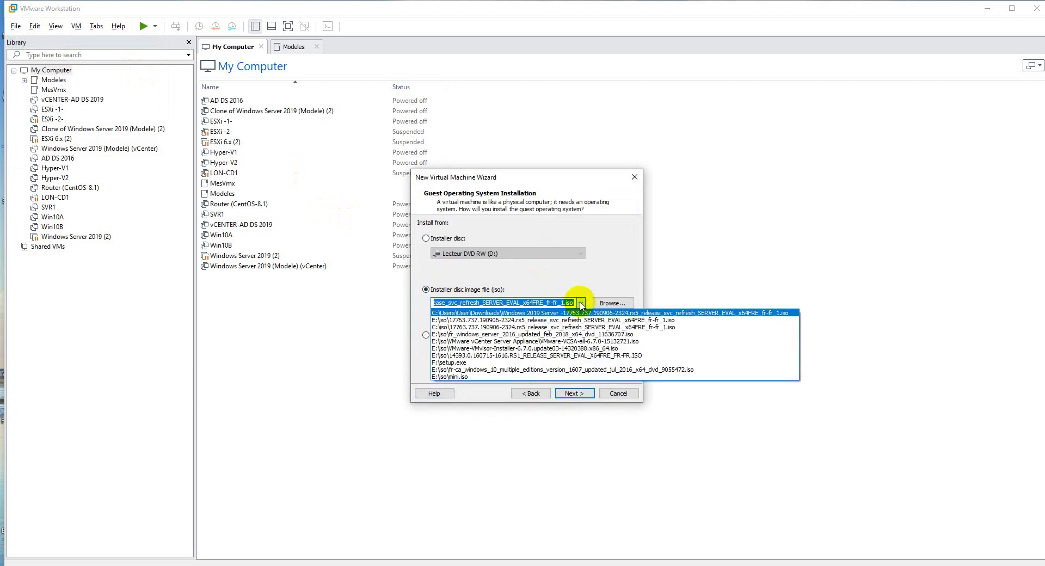
pyautogui.click(581, 303)
pyautogui.click(610, 303)
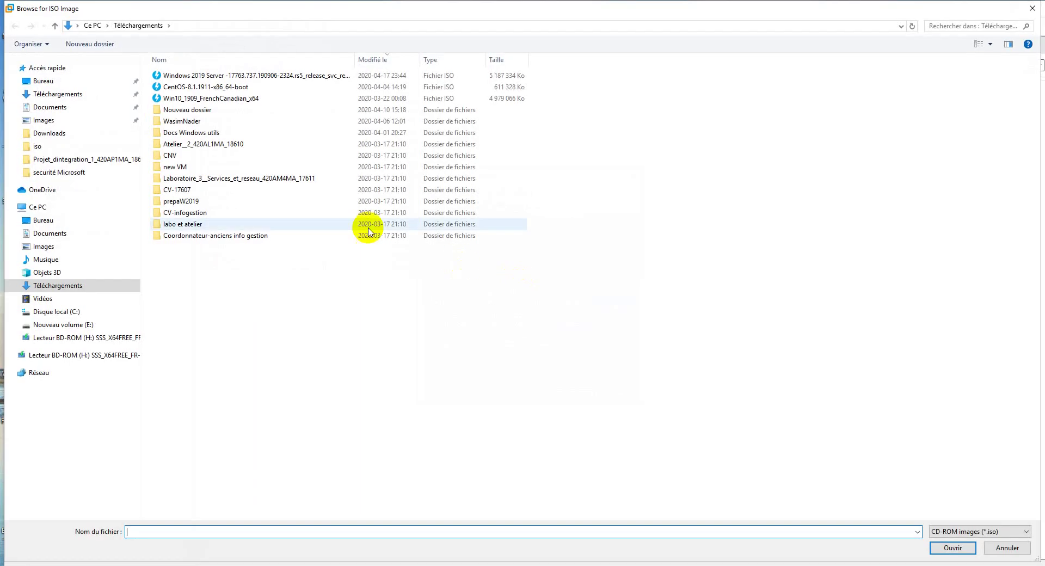
pyautogui.click(75, 314)
pyautogui.doubleClick(172, 88)
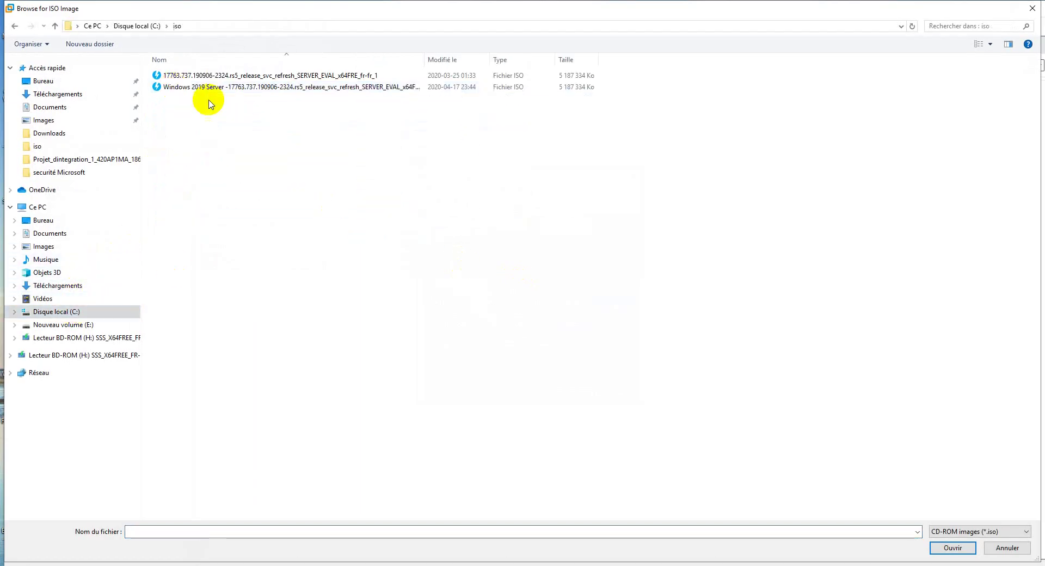
pyautogui.doubleClick(282, 88)
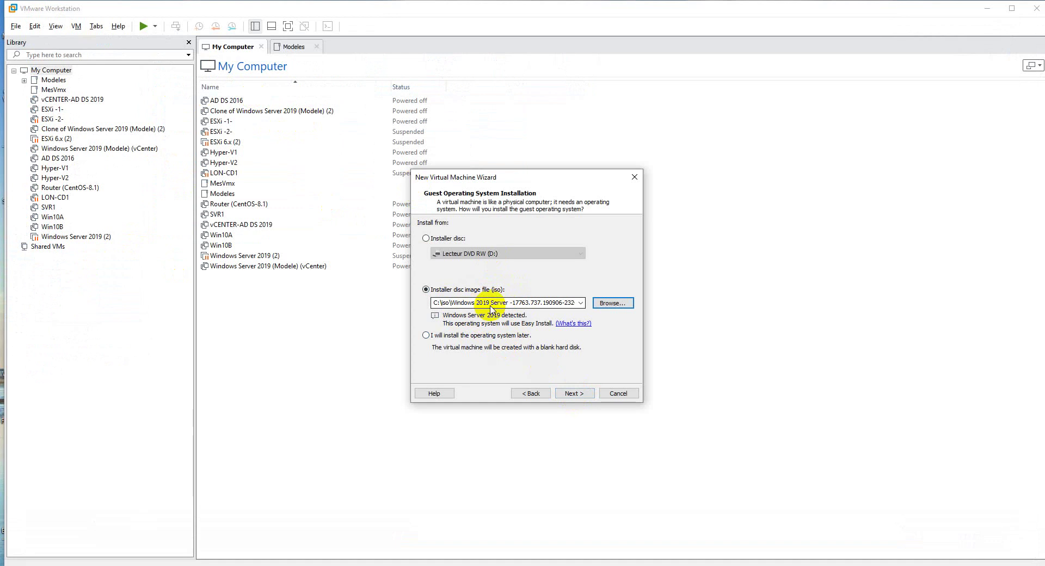
pyautogui.click(574, 393)
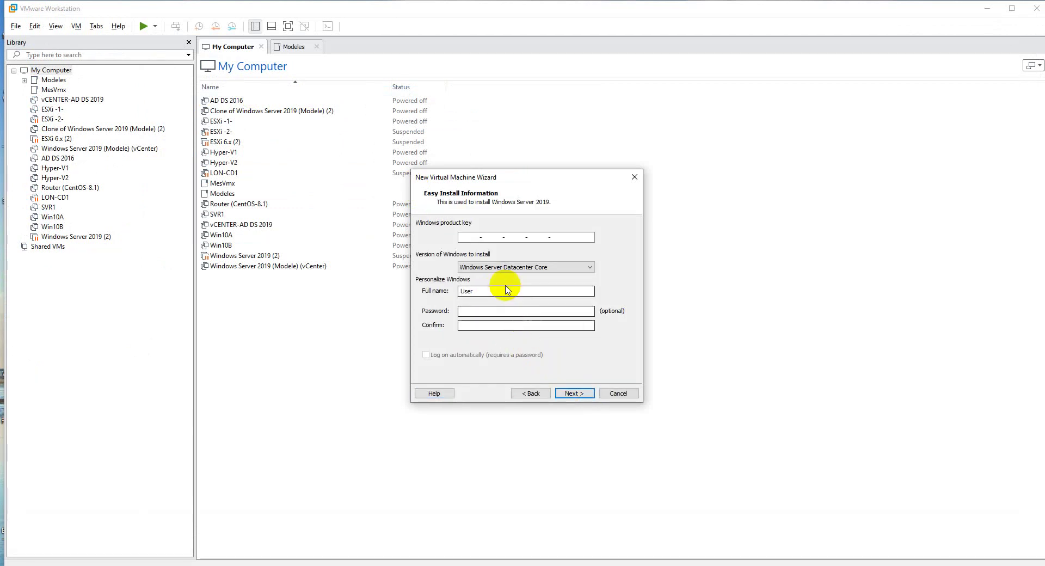
# Step: Choose Windows Server Datacenter Core as the version to install and continue without a product key or password
pyautogui.click(523, 267)
pyautogui.click(479, 275)
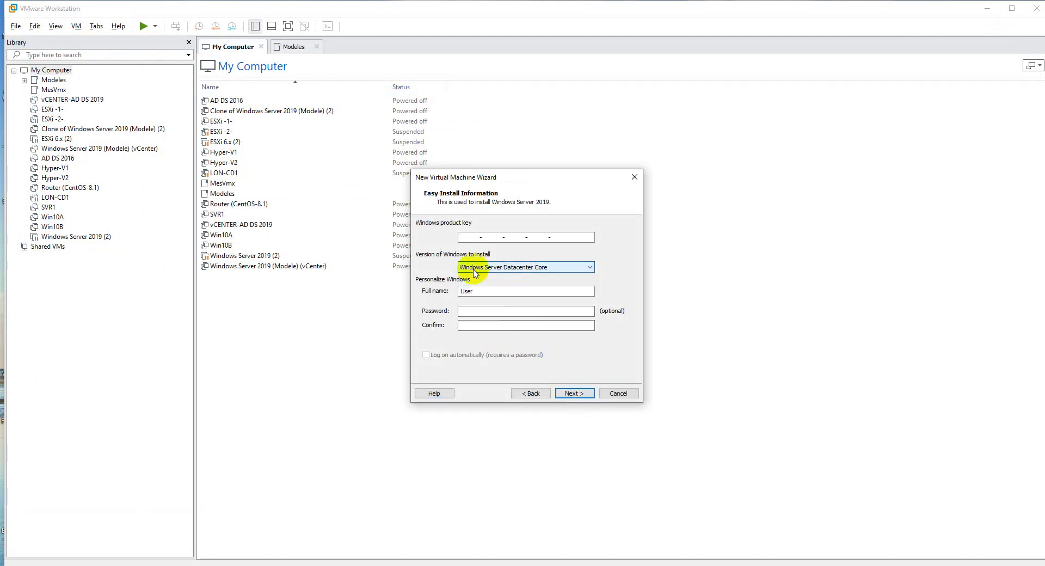
pyautogui.click(577, 394)
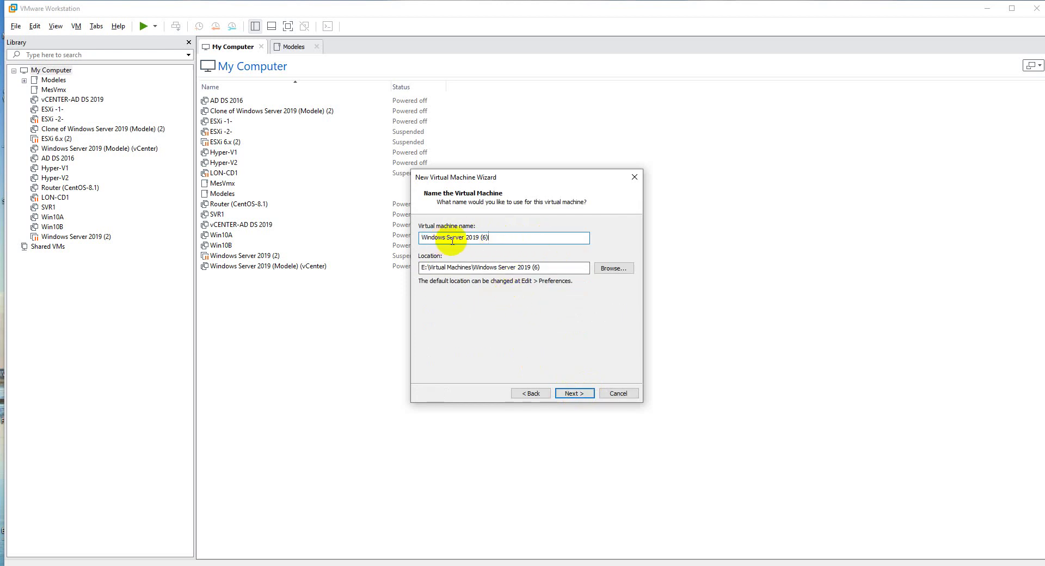
# Step: Name the virtual machine Windows Server 2019 (Core) and accept the preset firmware type
pyautogui.doubleClick(484, 238)
pyautogui.write('5')
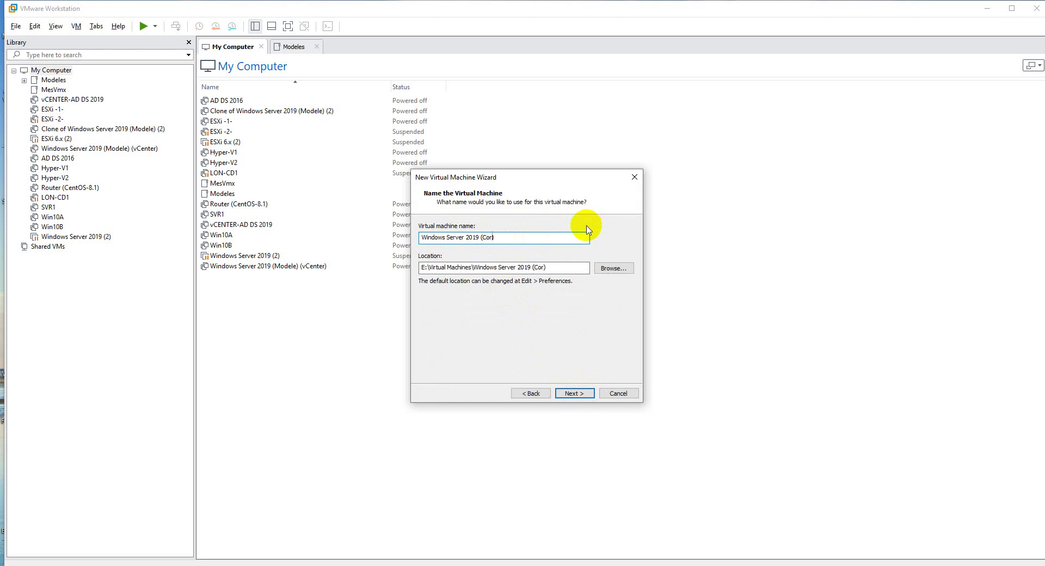
pyautogui.click(574, 393)
pyautogui.click(575, 394)
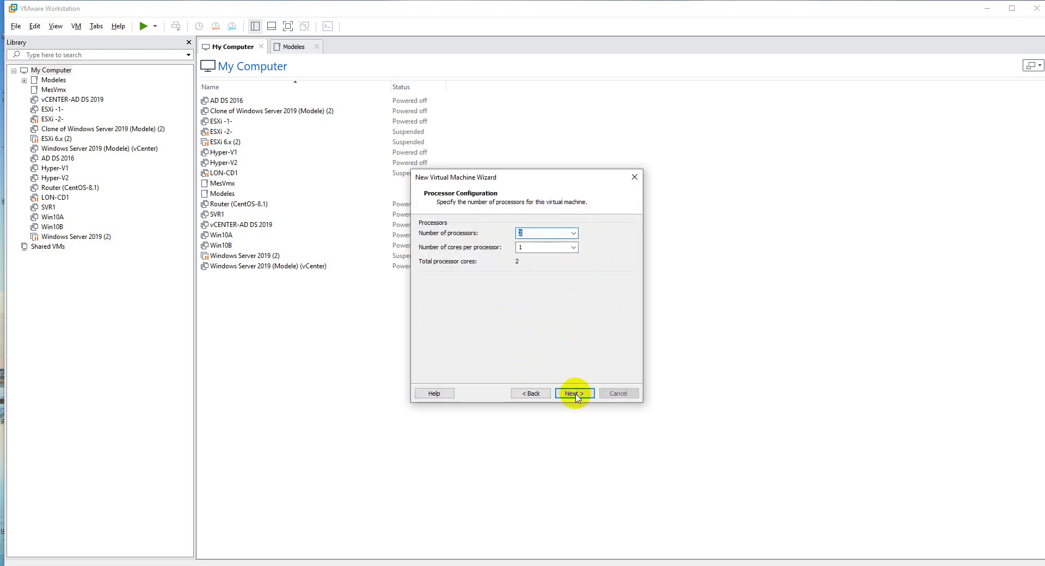
# Step: Accept 2 processors with one core each, 2048 MB of memory and NAT networking for the virtual machine
pyautogui.click(575, 394)
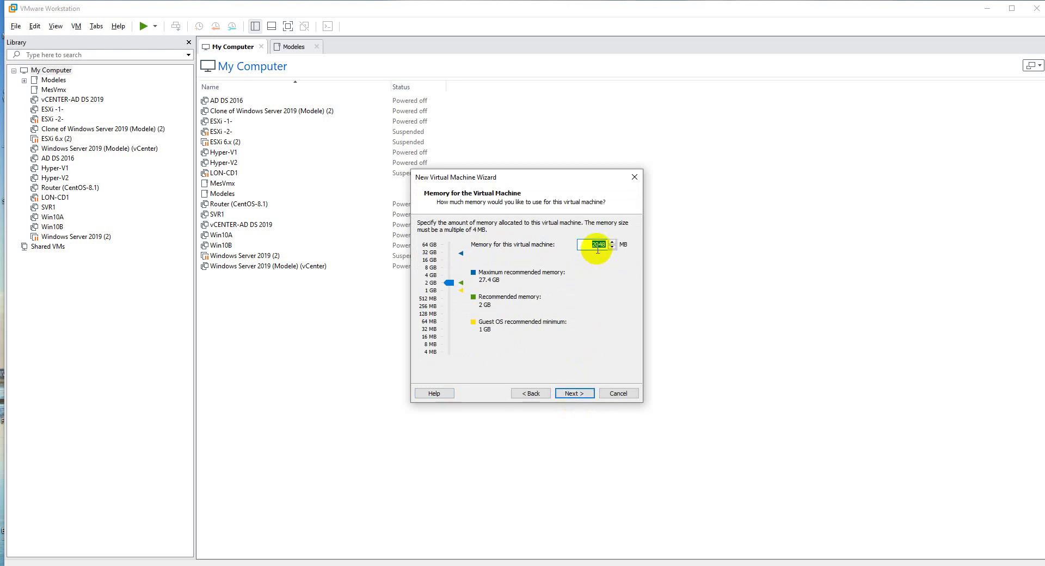
pyautogui.click(571, 394)
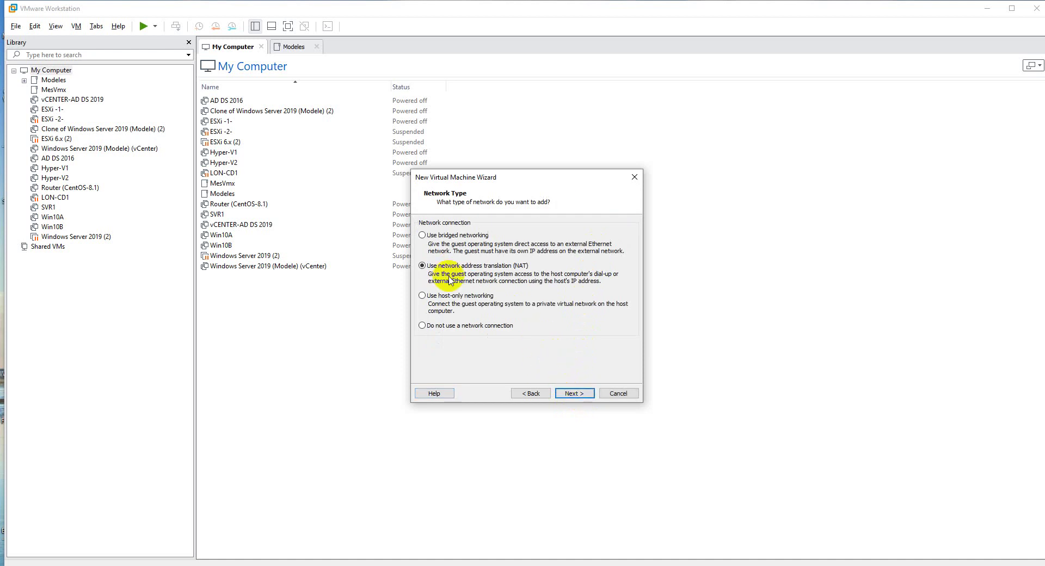
pyautogui.click(574, 394)
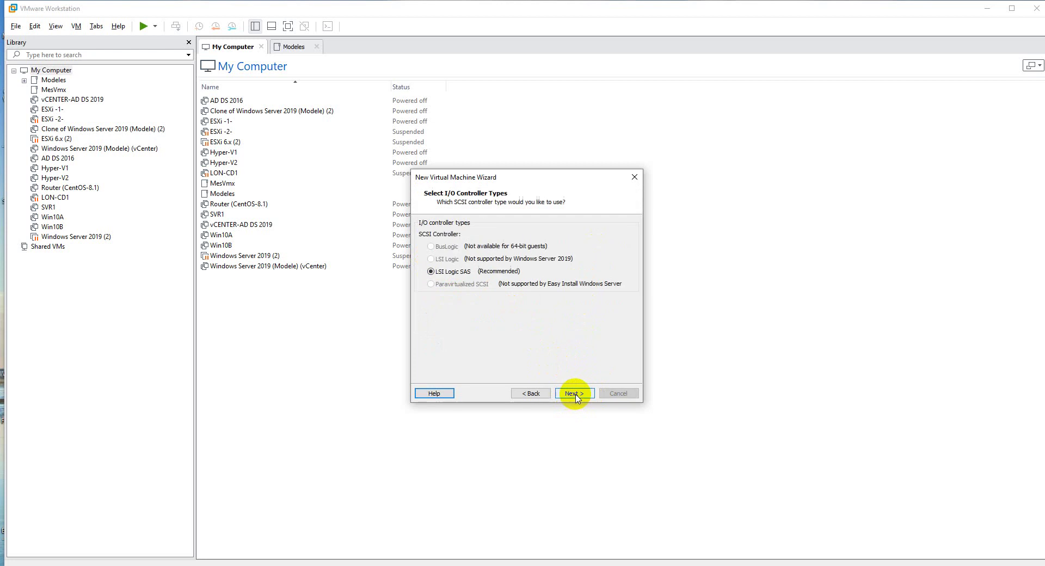
# Step: Accept the LSI Logic SAS controller and the preset disk type, and choose to create a new virtual disk
pyautogui.click(569, 394)
pyautogui.click(573, 394)
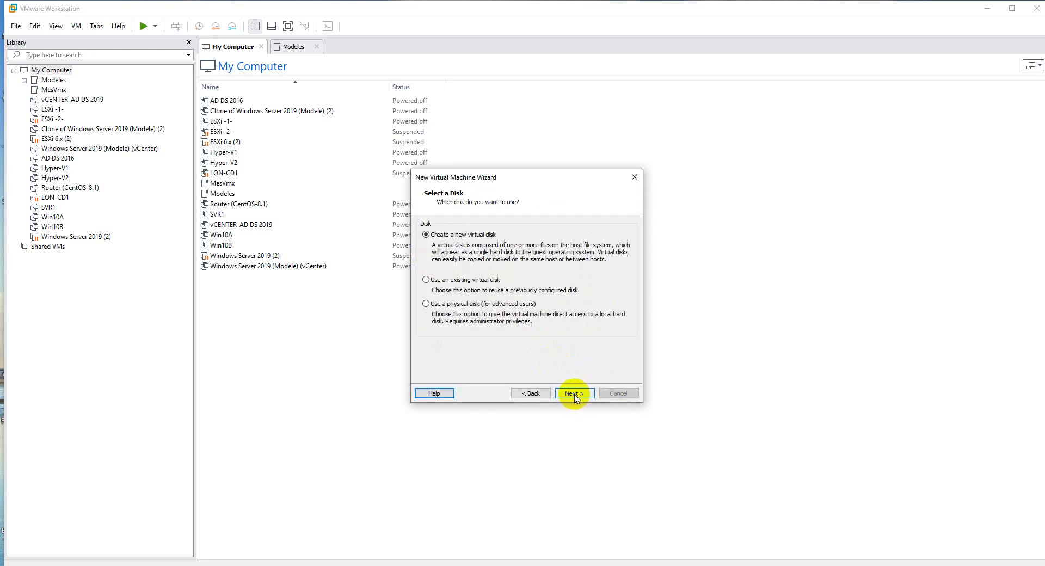
pyautogui.click(574, 393)
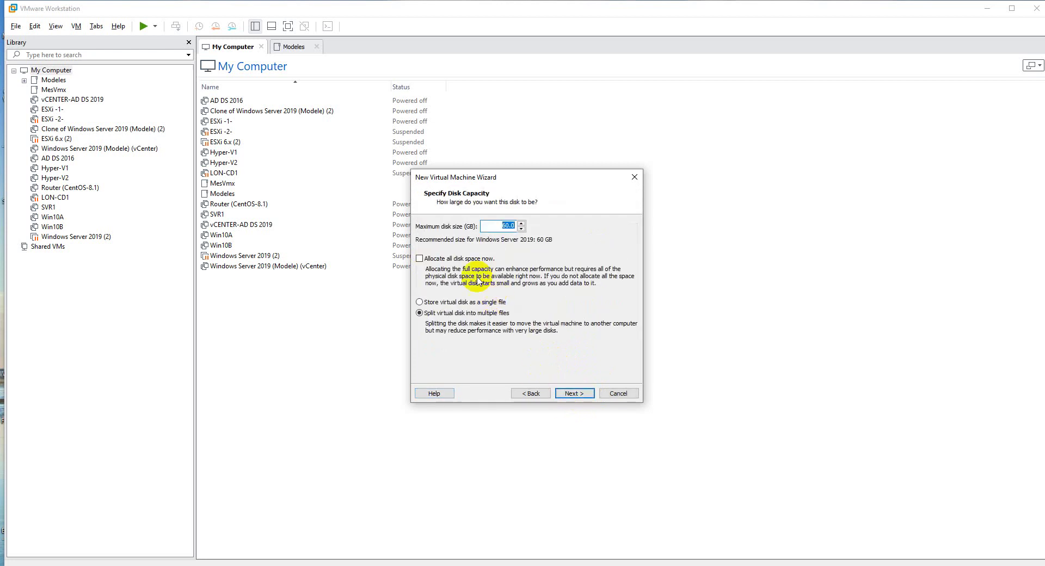
# Step: Store the 60 GB virtual disk as a single file and finish creating the virtual machine, powering it on after creation
pyautogui.click(522, 227)
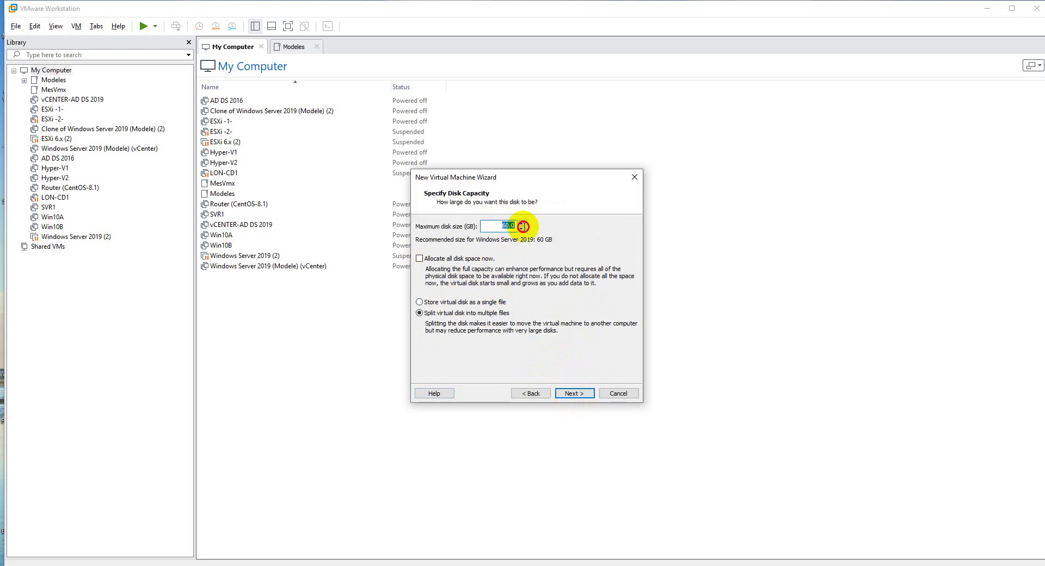
pyautogui.click(460, 302)
pyautogui.click(573, 395)
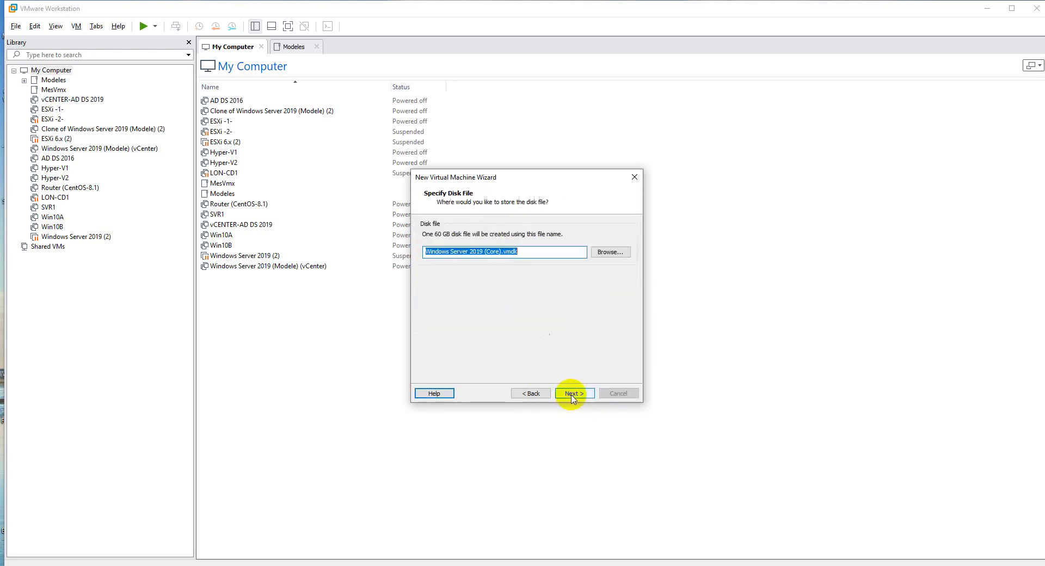
pyautogui.click(575, 396)
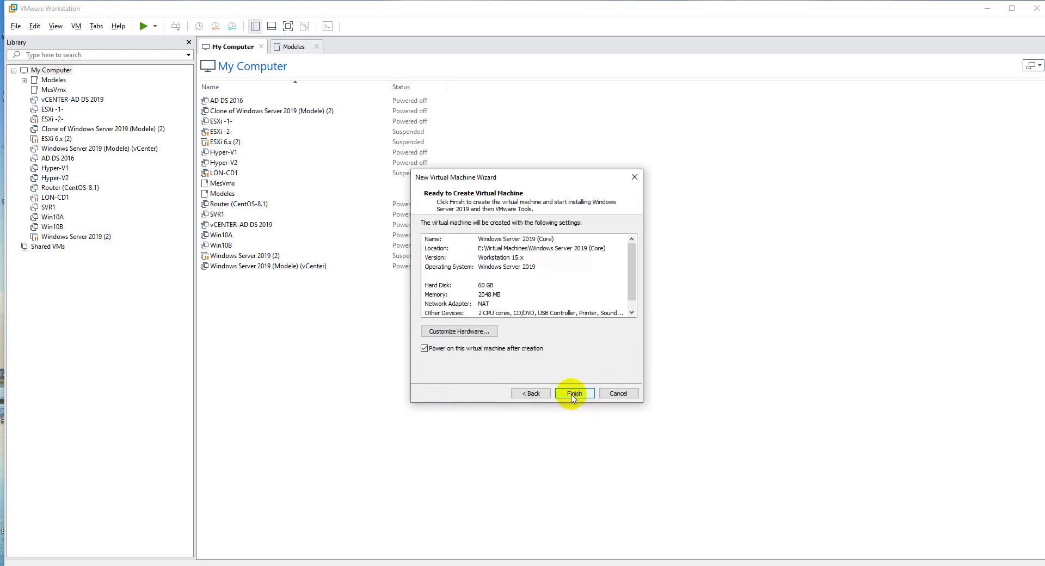
pyautogui.click(573, 396)
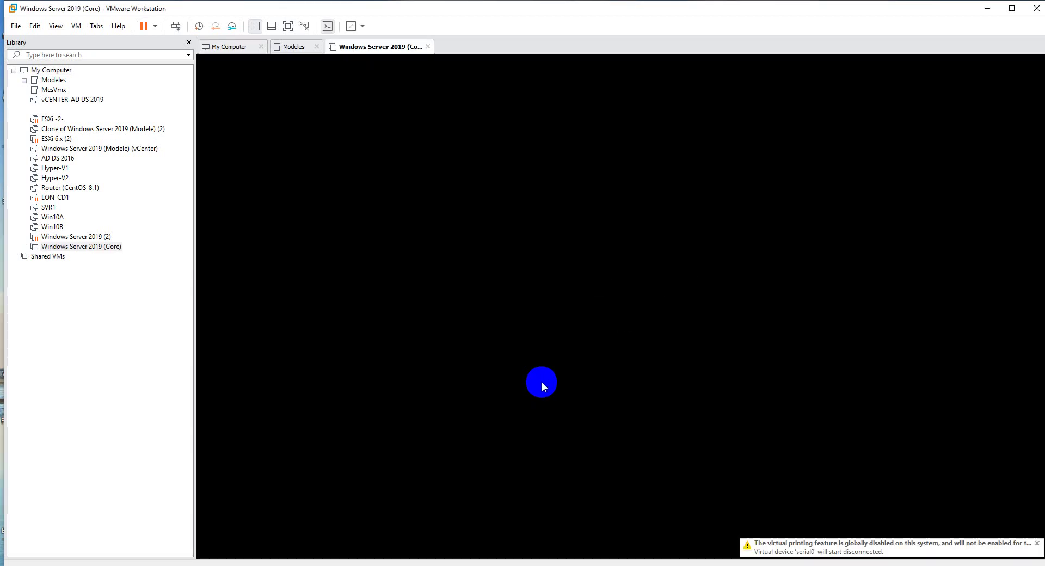
# Step: Boot the virtual machine into Windows setup and try selecting the Windows Server 2019 Datacenter and Standard Evaluation editions, widening the operating system column
pyautogui.click(560, 362)
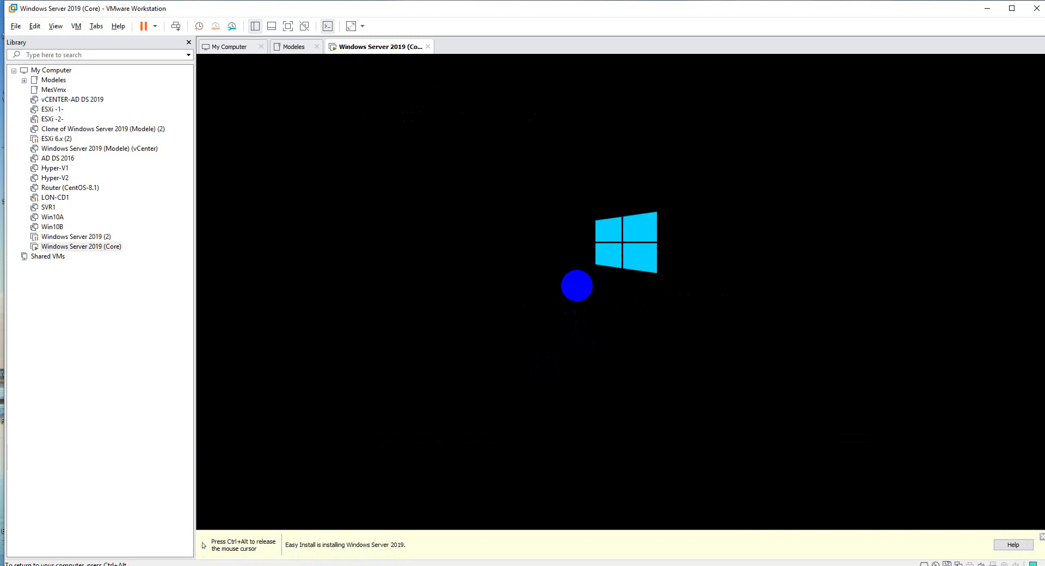
pyautogui.hotkey('ctrl', 'alt')
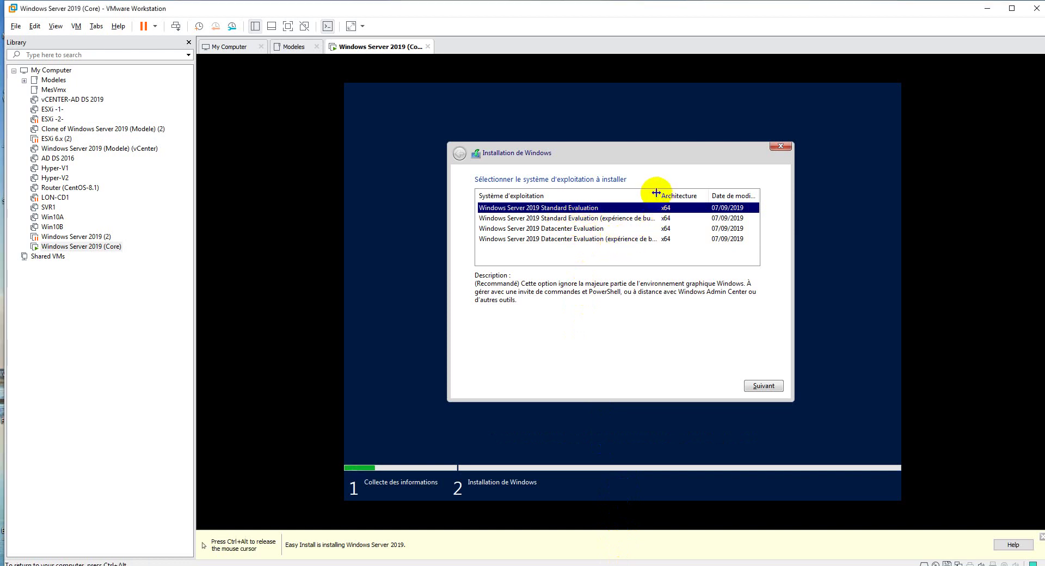
pyautogui.moveTo(658, 196); pyautogui.dragTo(688, 197)
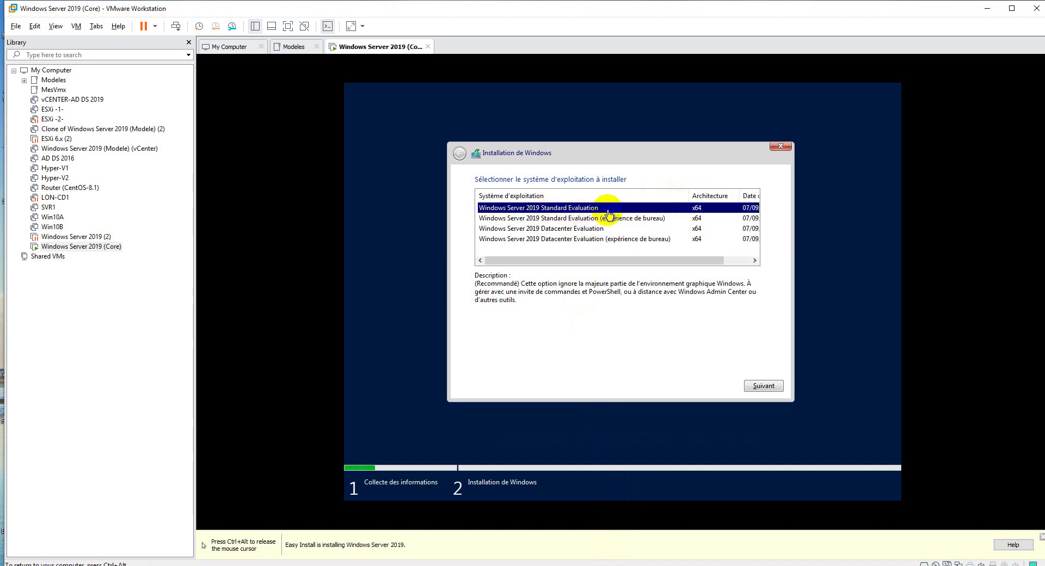
pyautogui.click(587, 232)
pyautogui.click(587, 211)
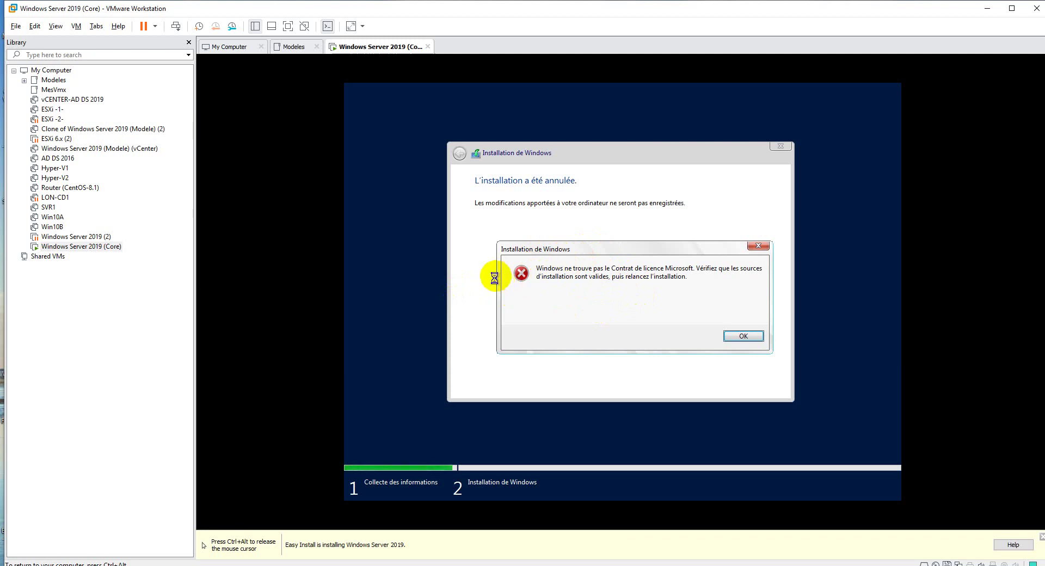
# Step: Release the cursor from the guest and shut down the Windows Server 2019 (Core) virtual machine
pyautogui.hotkey('ctrl', 'alt')
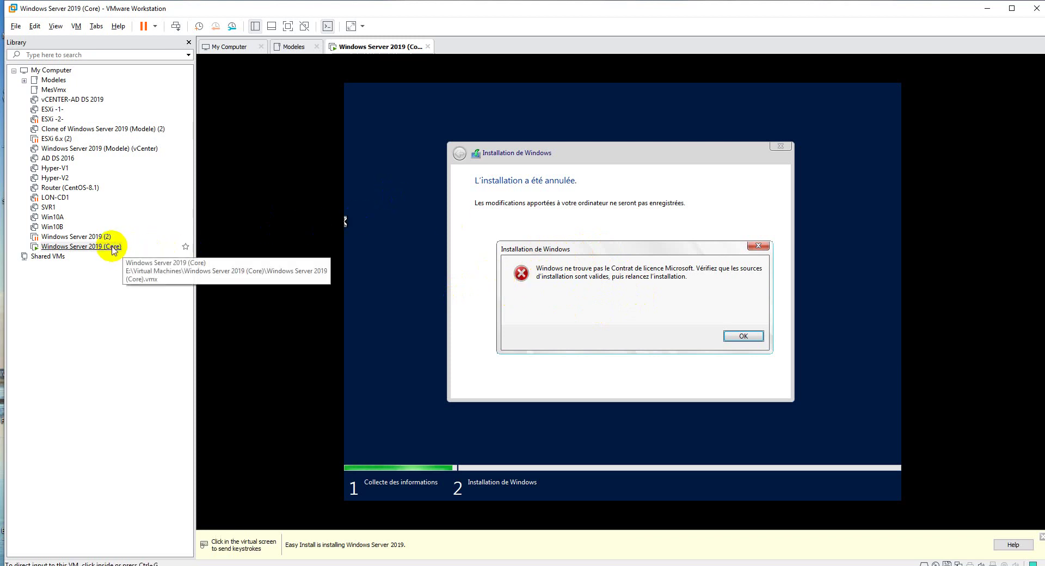
pyautogui.rightClick(113, 250)
pyautogui.moveTo(162, 325)
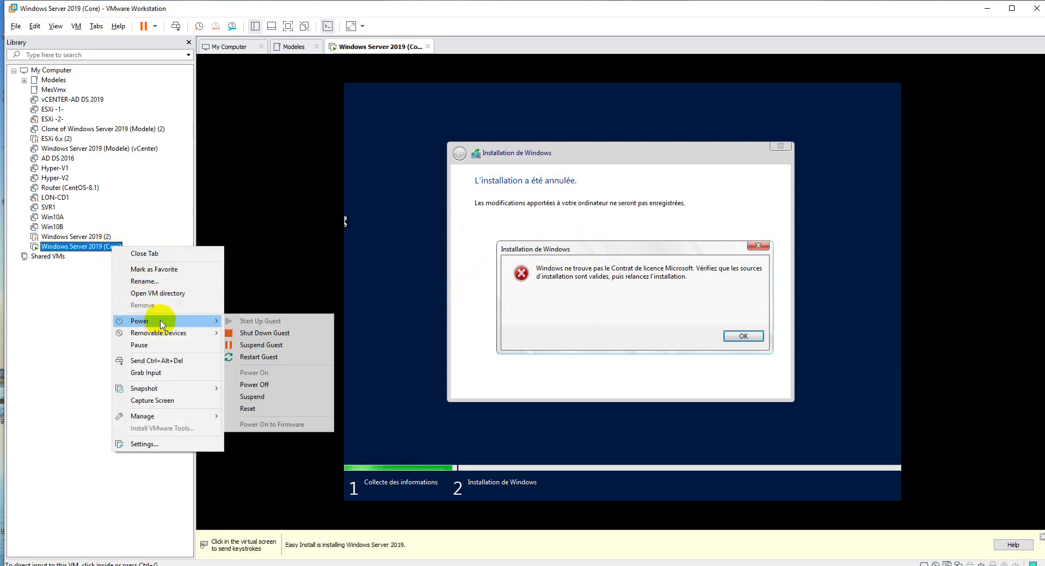
pyautogui.click(247, 333)
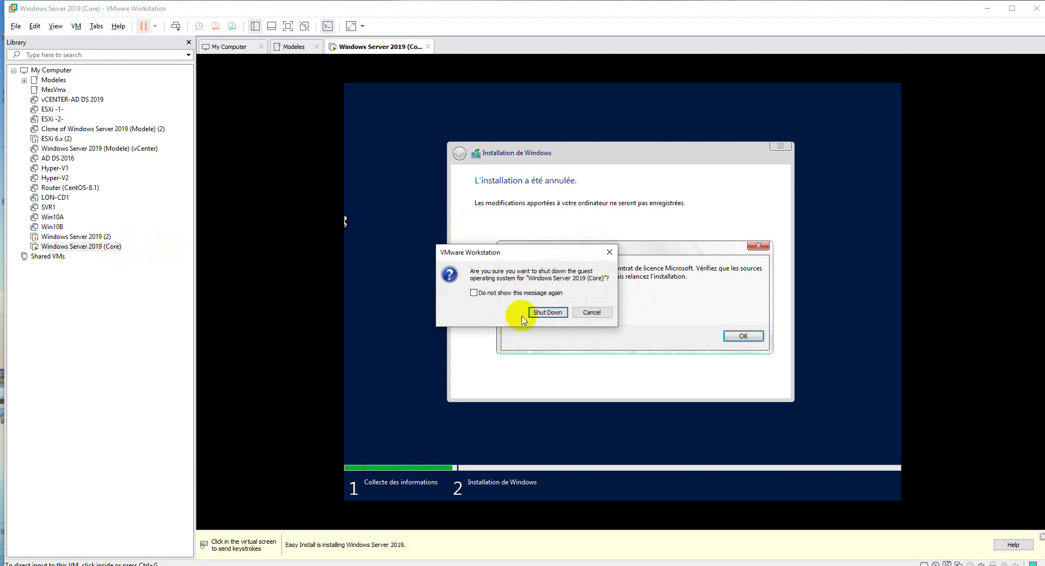
pyautogui.click(541, 313)
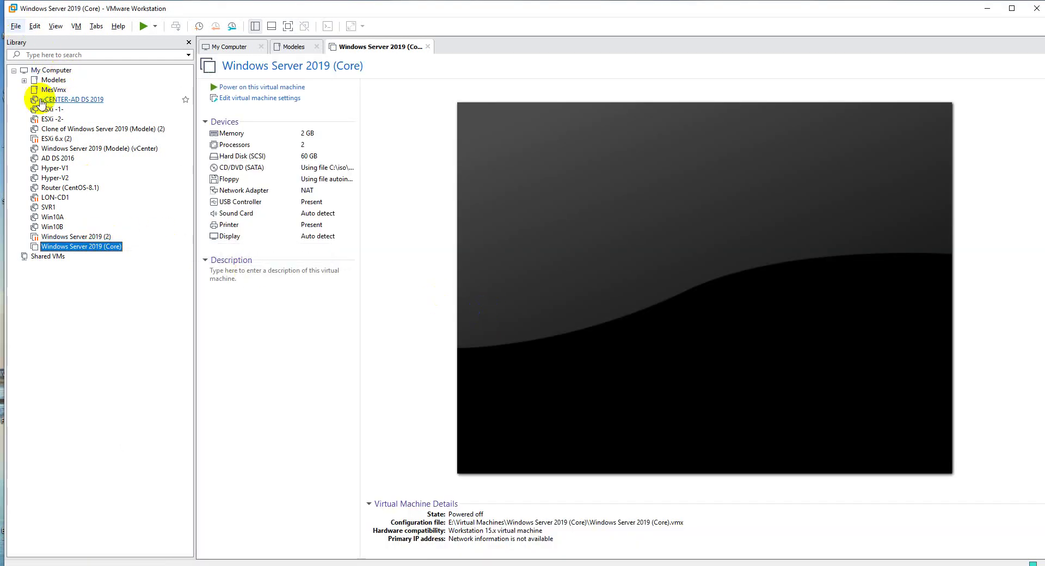
pyautogui.rightClick(84, 249)
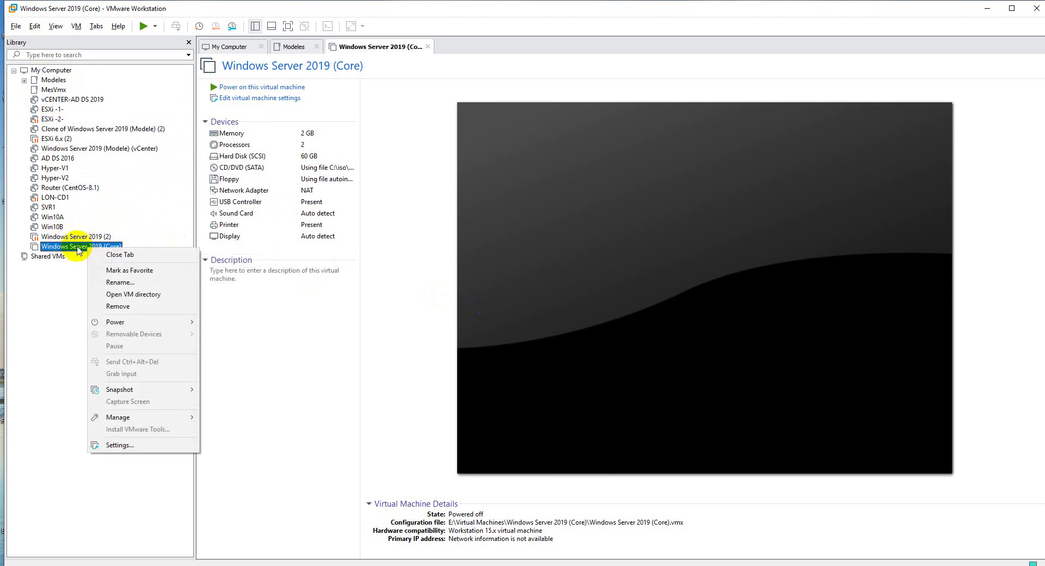
pyautogui.click(120, 282)
pyautogui.hotkey('ctrl', 'c')
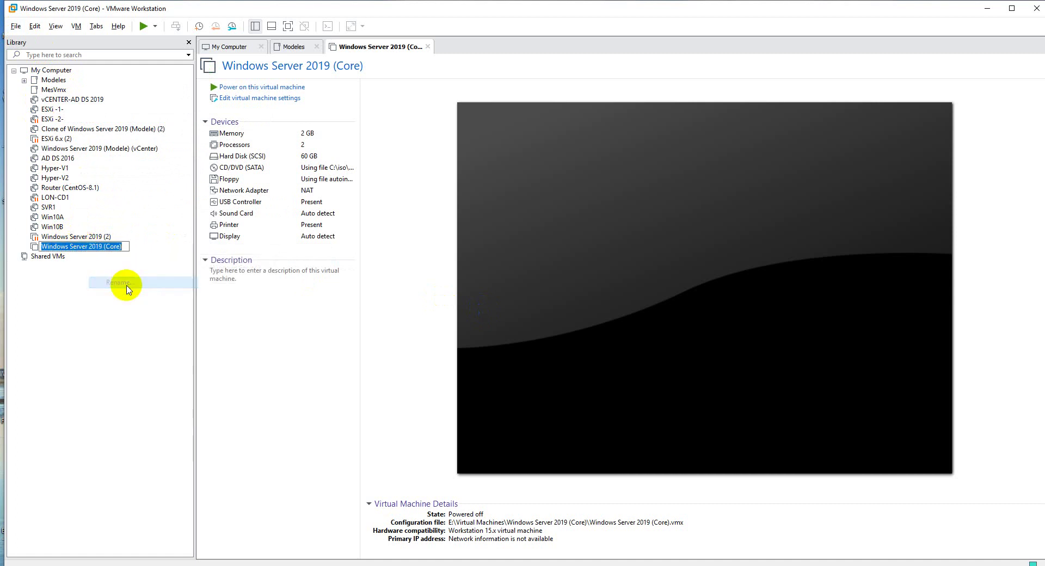
pyautogui.press('BackSpace')
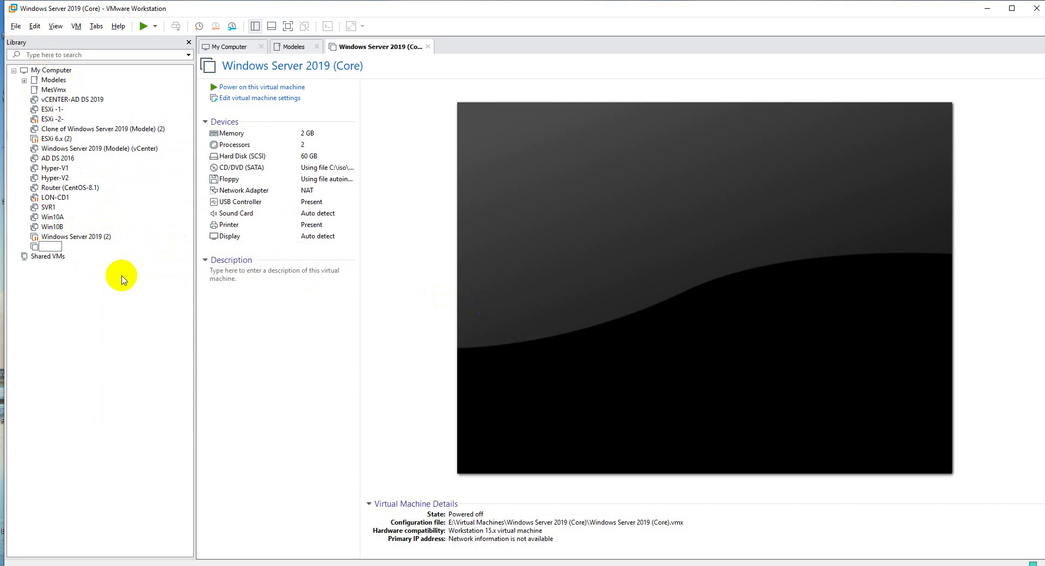
pyautogui.hotkey('ctrl', 'v')
pyautogui.press('Return')
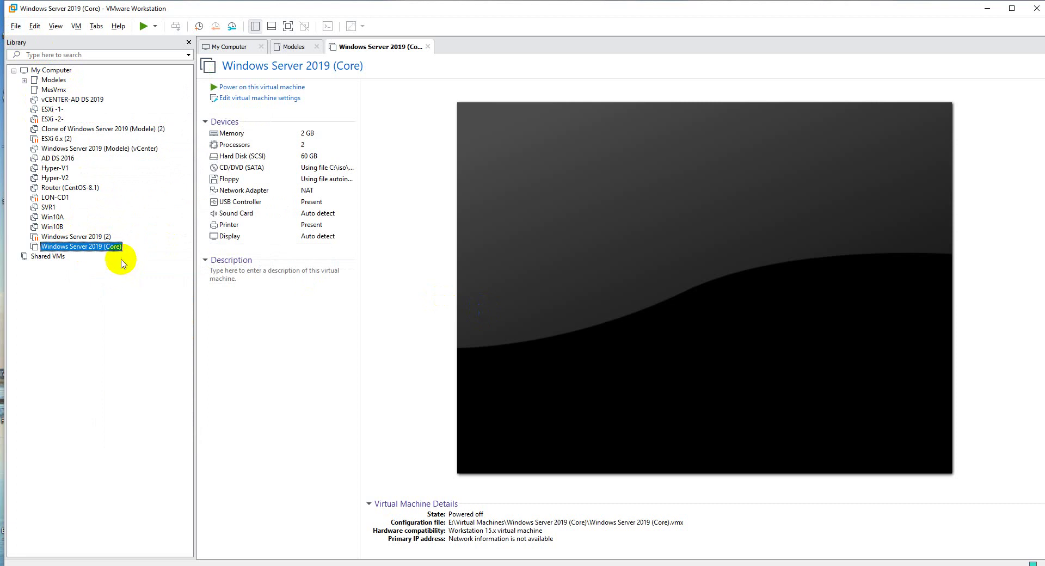
# Step: Remove the Windows Server 2019 (Core) virtual machine from the library
pyautogui.rightClick(116, 248)
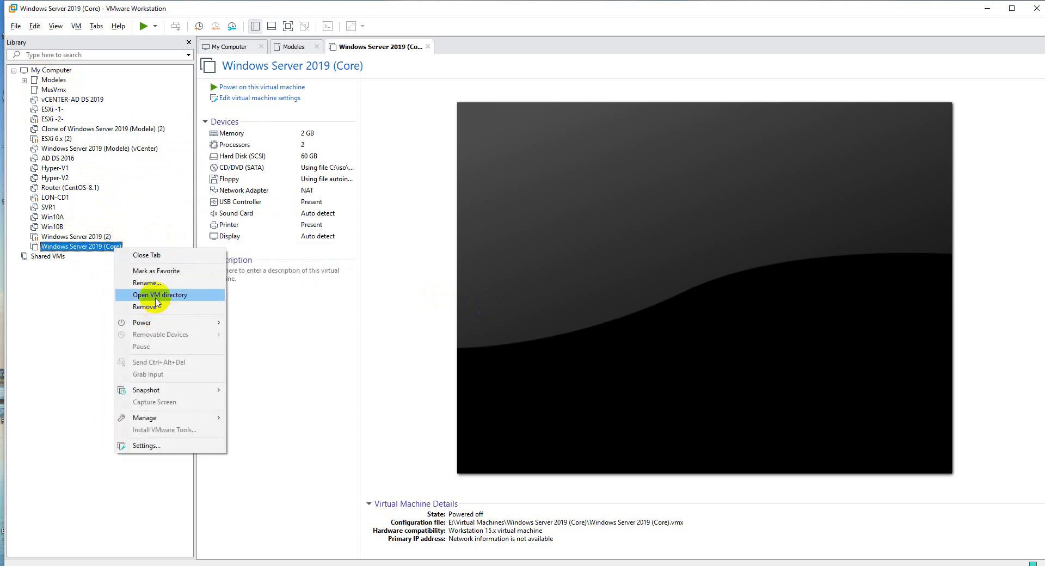
pyautogui.click(144, 307)
pyautogui.click(545, 308)
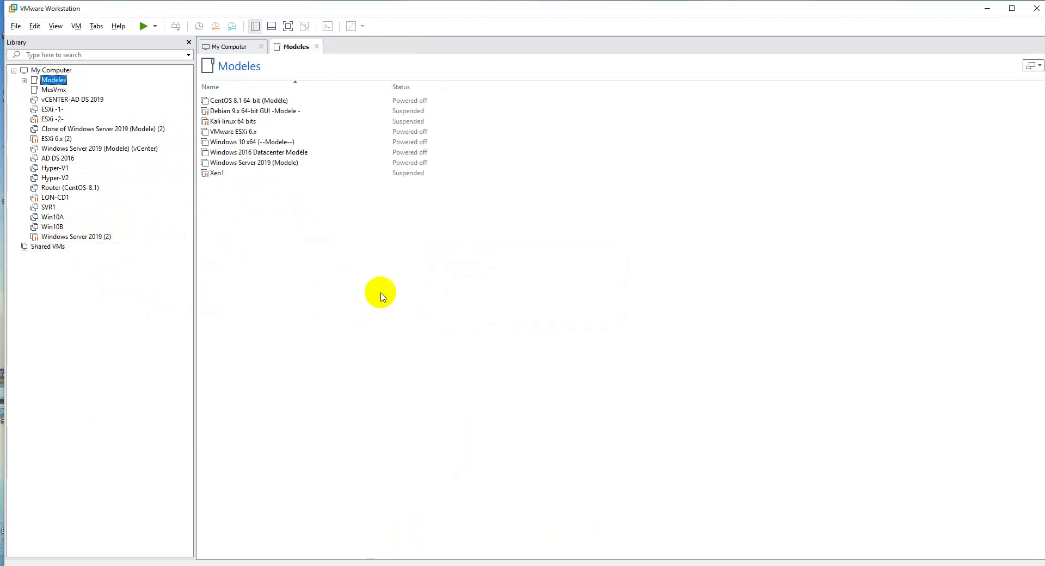
# Step: Start a new Custom (advanced) virtual machine with the preset hardware compatibility and choose to install the operating system later
pyautogui.click(16, 26)
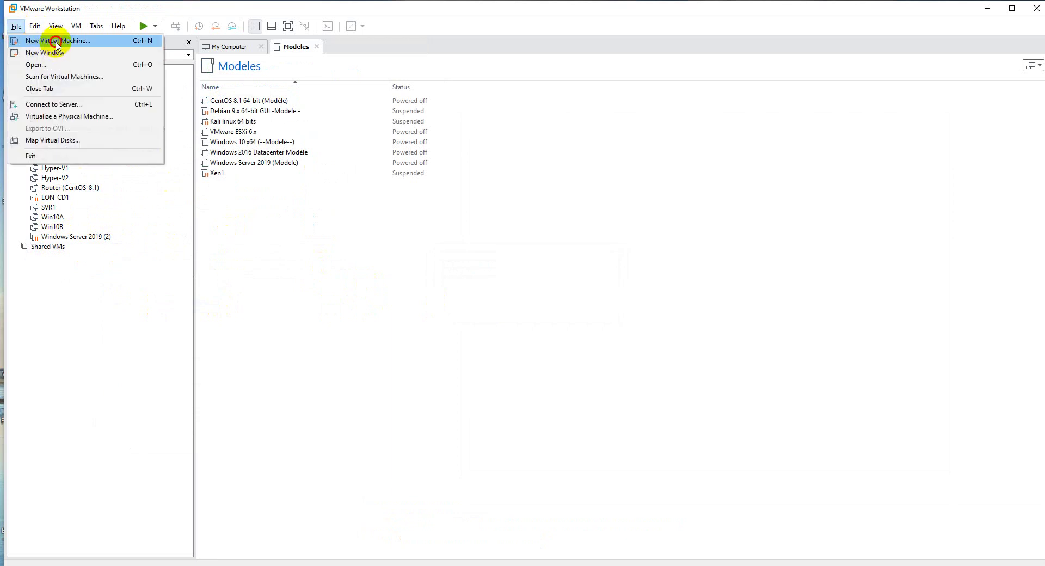
pyautogui.click(47, 41)
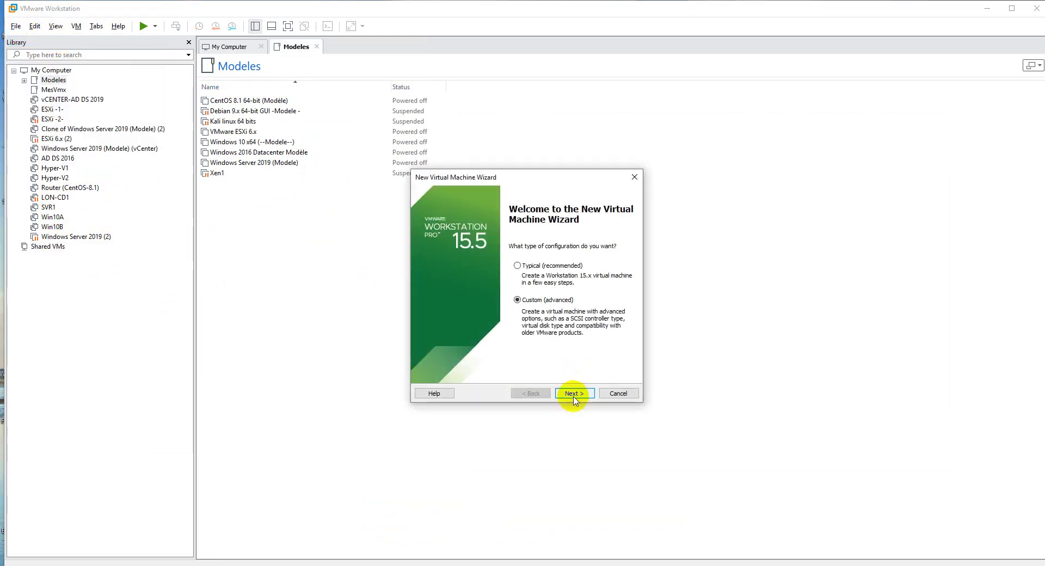
pyautogui.click(573, 393)
pyautogui.click(574, 393)
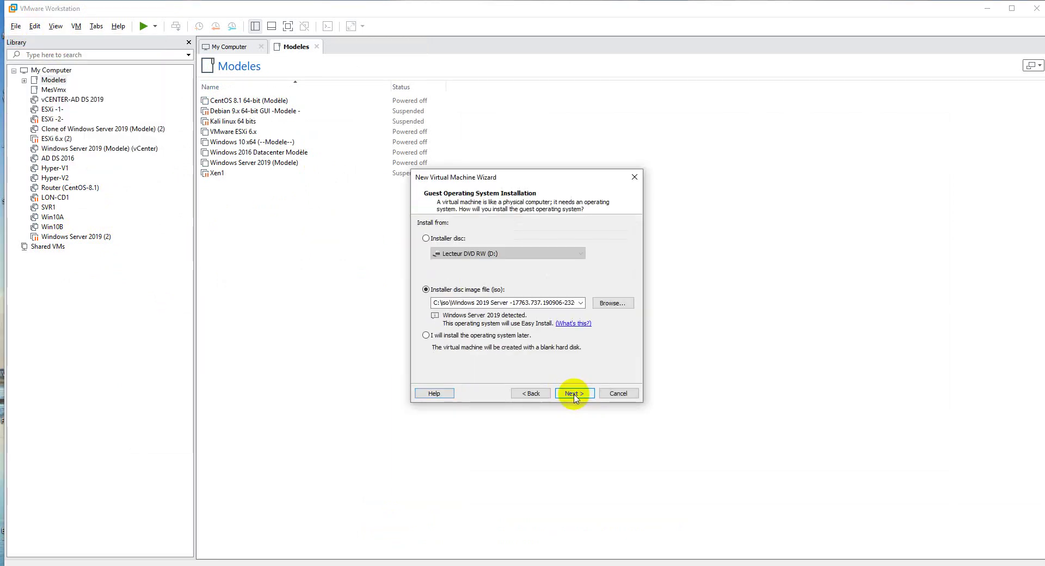
pyautogui.click(445, 336)
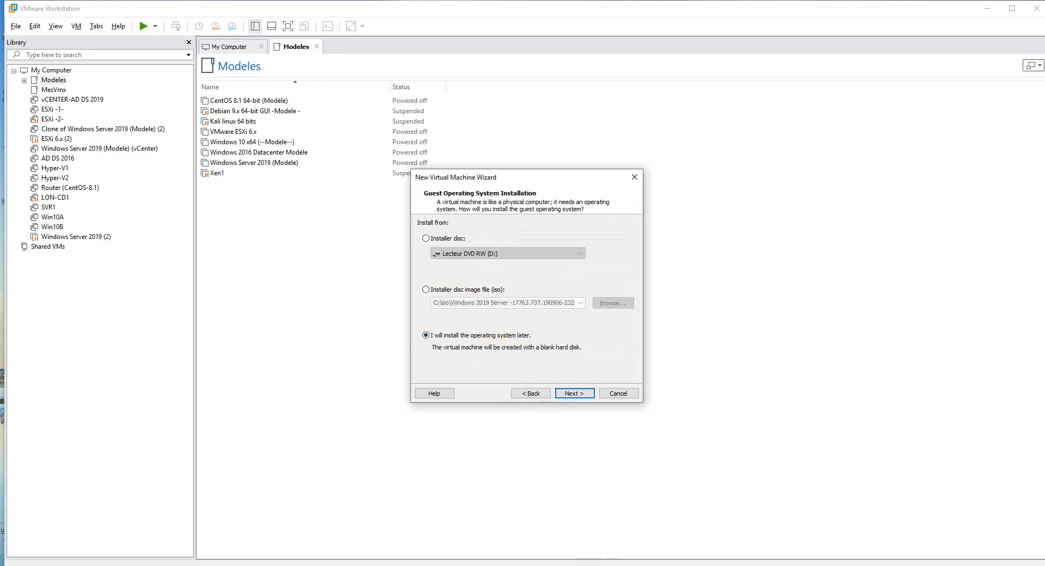
pyautogui.click(570, 393)
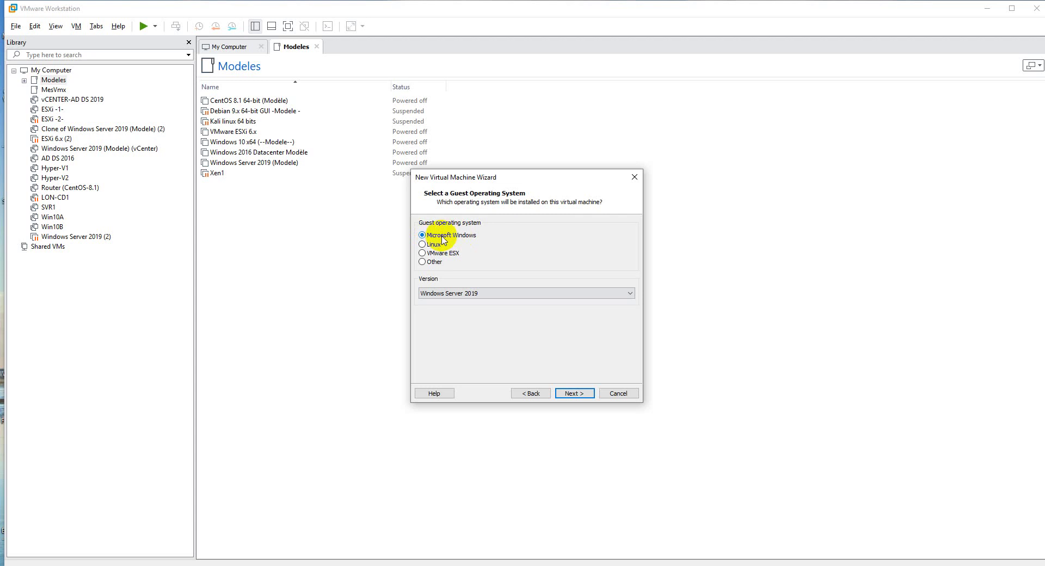
# Step: Set the guest operating system to Microsoft Windows, version Windows Server 2019, and continue
pyautogui.click(495, 299)
pyautogui.click(494, 298)
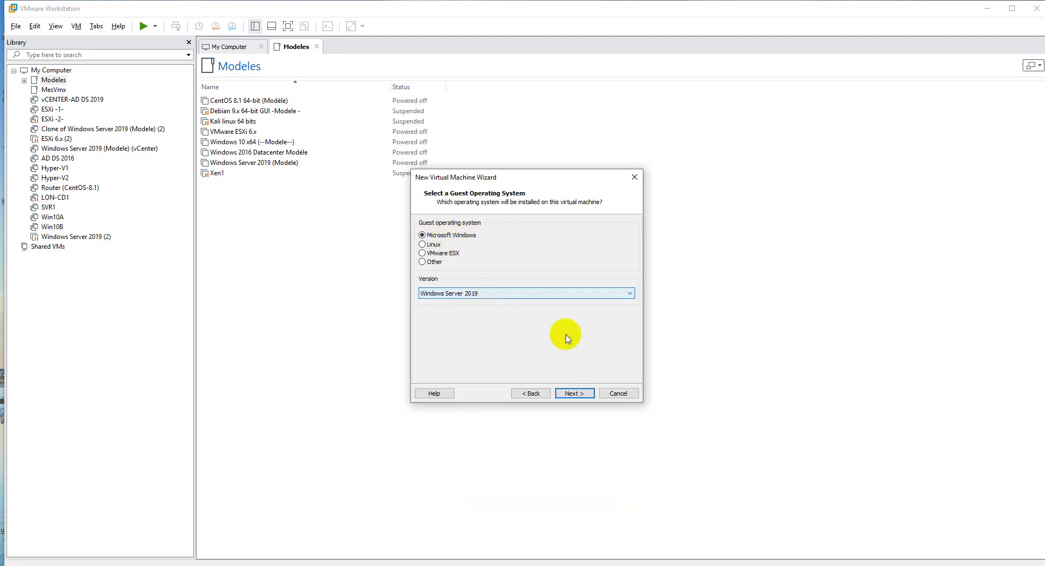
pyautogui.click(580, 394)
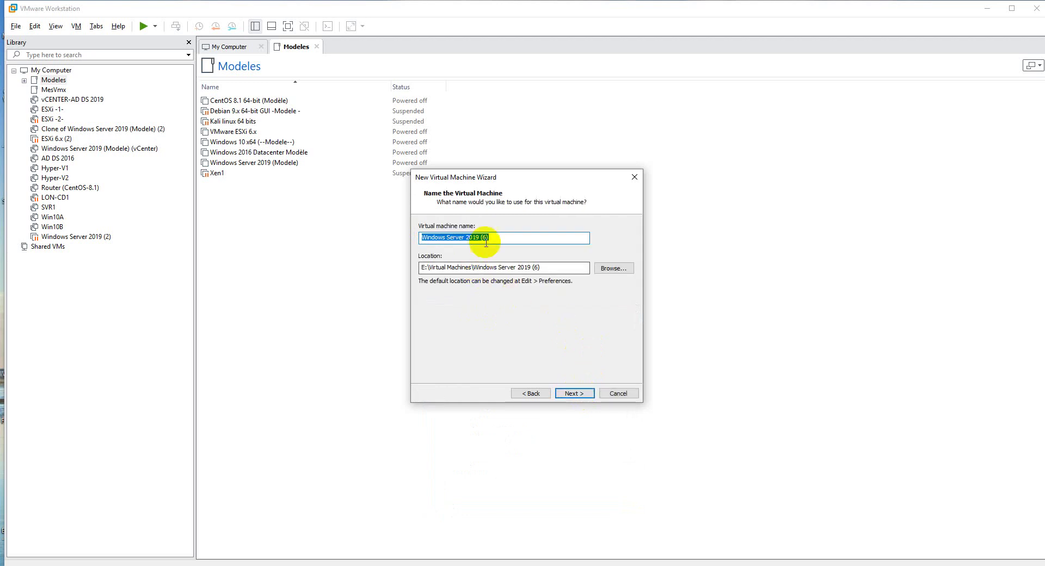
# Step: Name the virtual machine Windows Server 2019 (-Core-) and accept UEFI firmware without Secure Boot
pyautogui.click(501, 238)
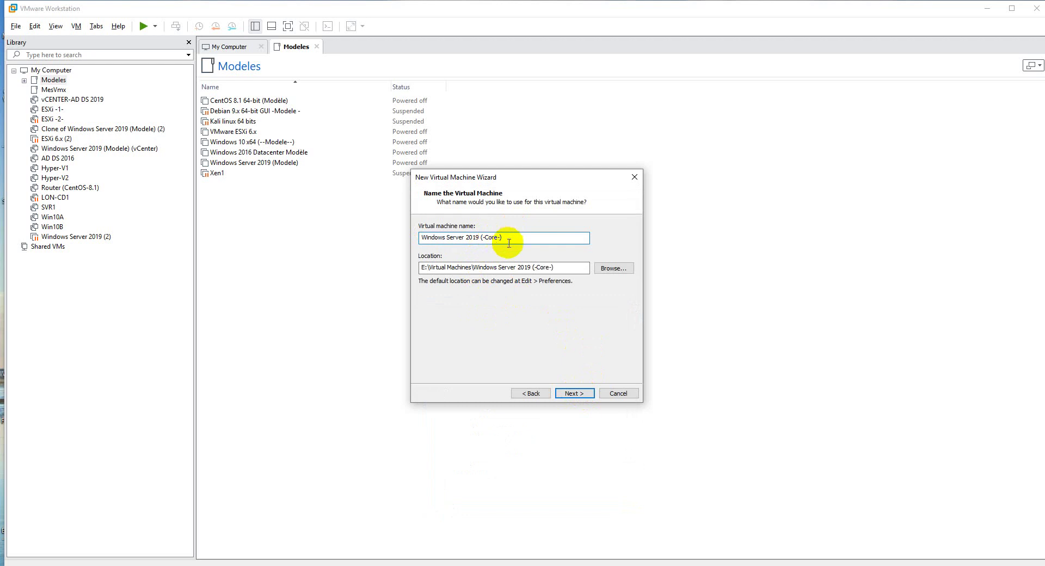
pyautogui.click(578, 394)
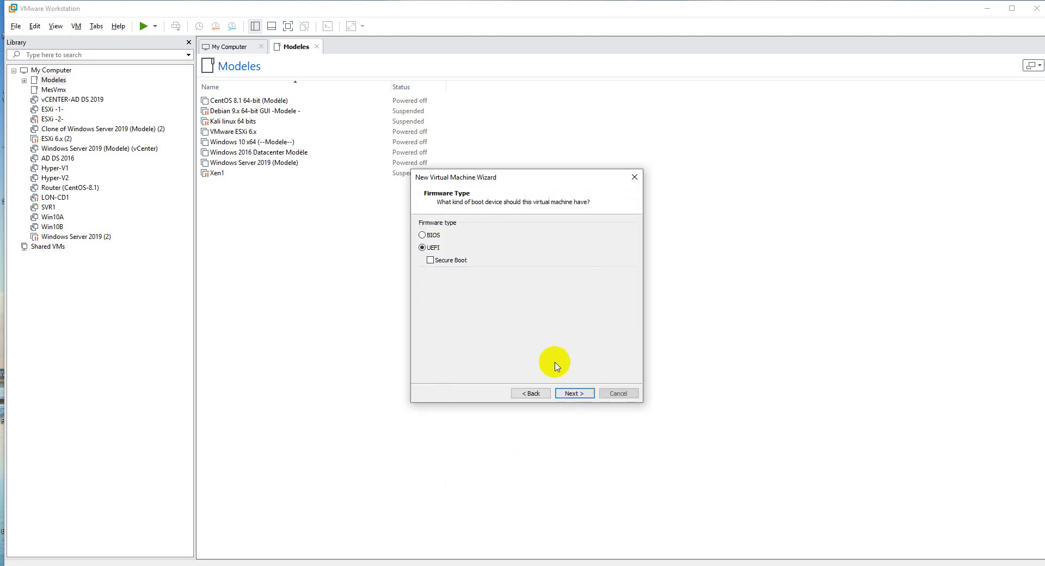
pyautogui.click(573, 393)
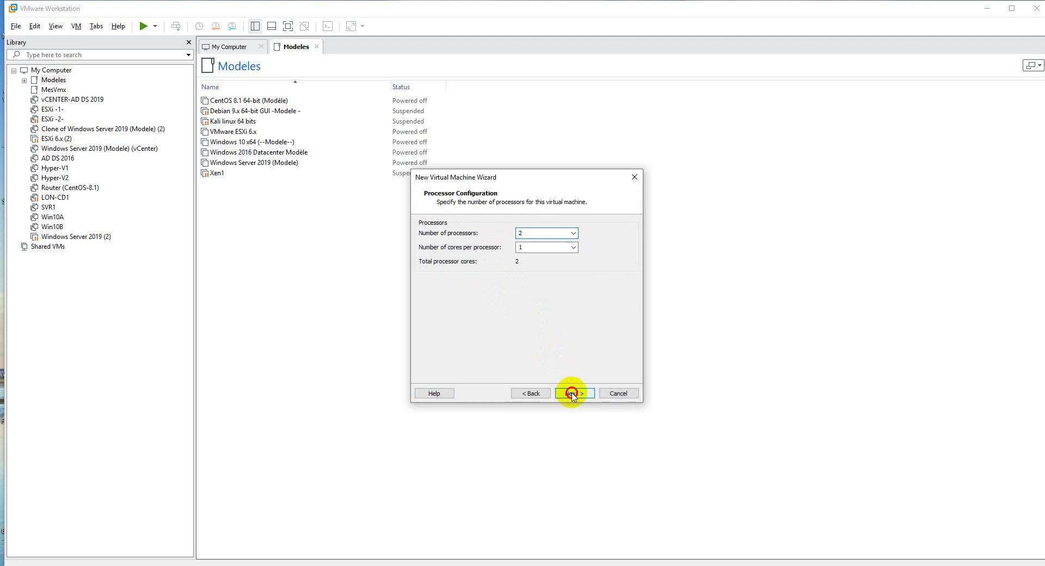
# Step: Accept two processors with one core each, 2048 MB of memory, NAT networking and the preset I/O controller type
pyautogui.click(573, 393)
pyautogui.click(573, 393)
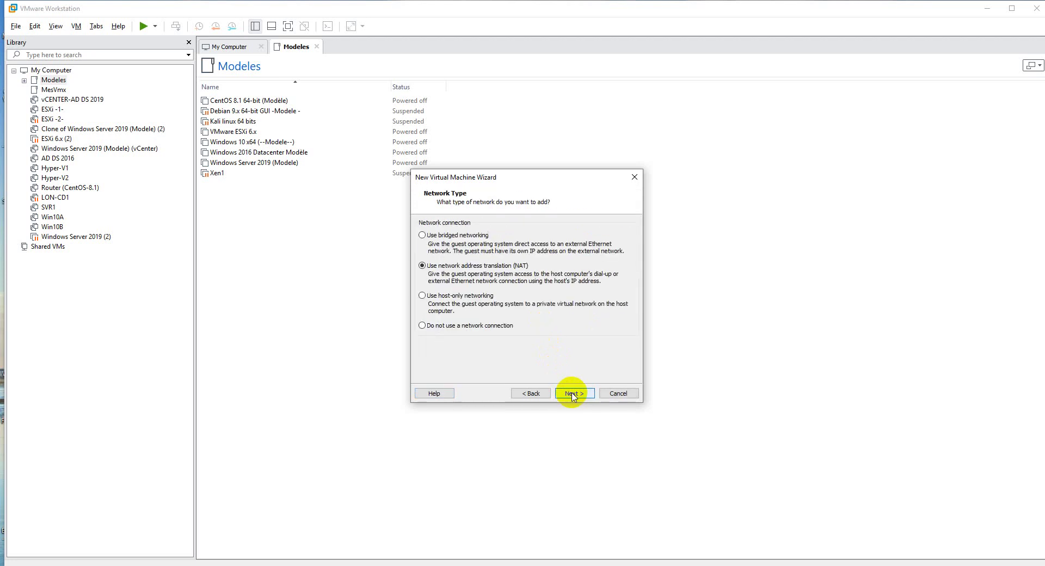
pyautogui.click(571, 393)
pyautogui.click(571, 393)
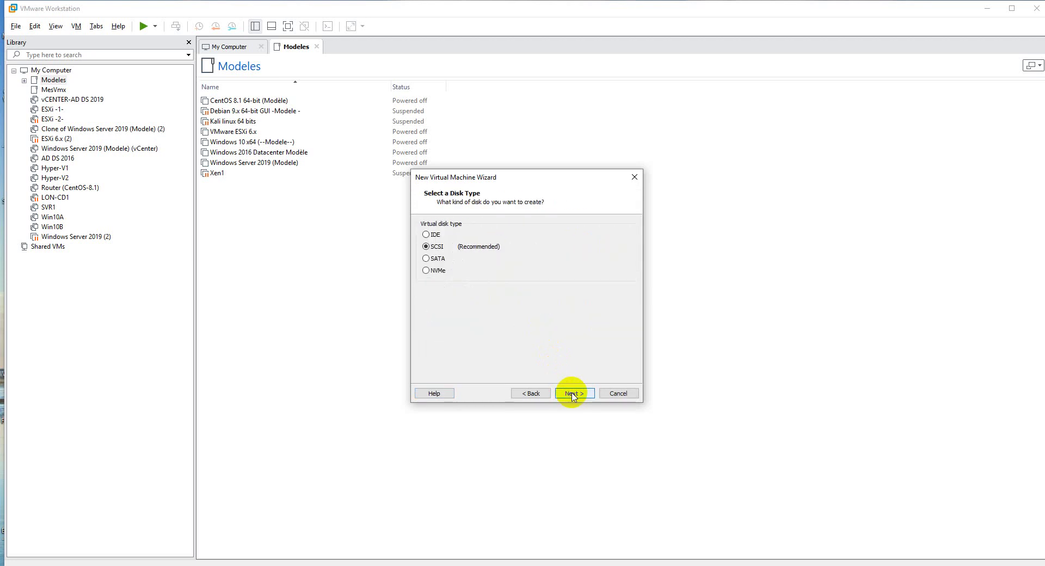
# Step: Create a new 60 GB SCSI virtual disk stored as a single file and finish creating the virtual machine
pyautogui.click(572, 394)
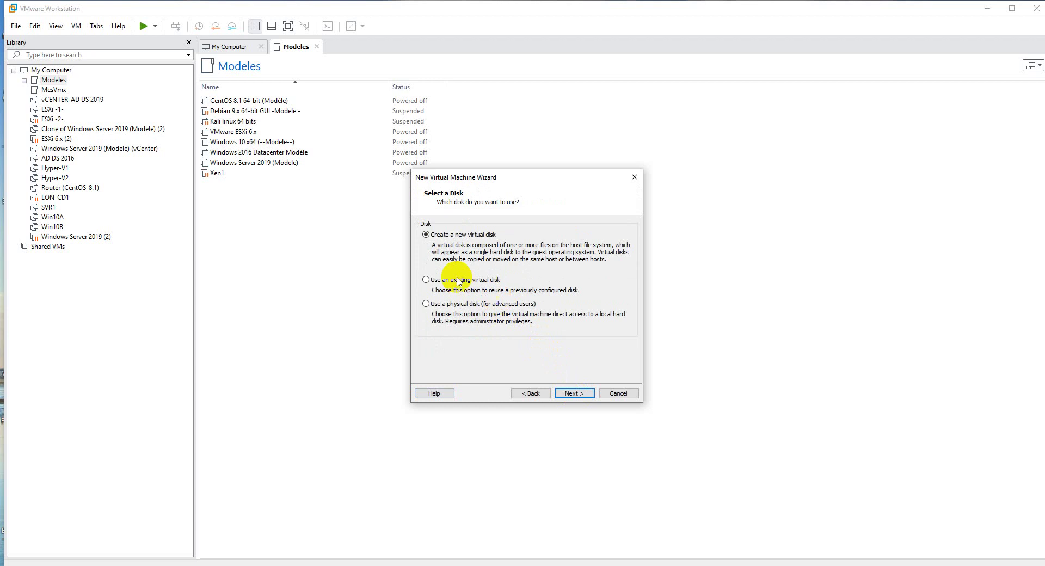
pyautogui.click(573, 394)
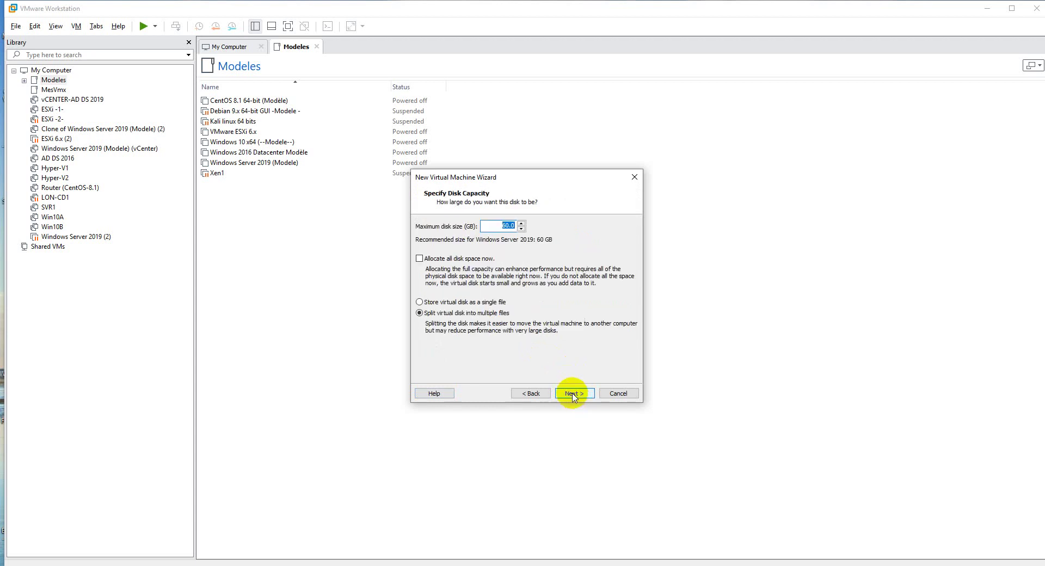
pyautogui.click(422, 301)
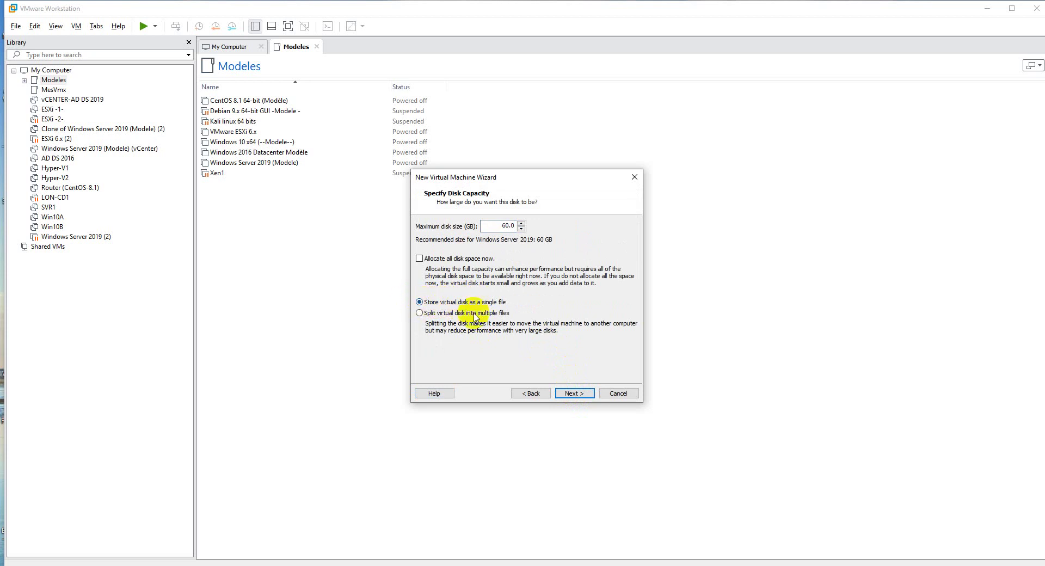
pyautogui.click(569, 392)
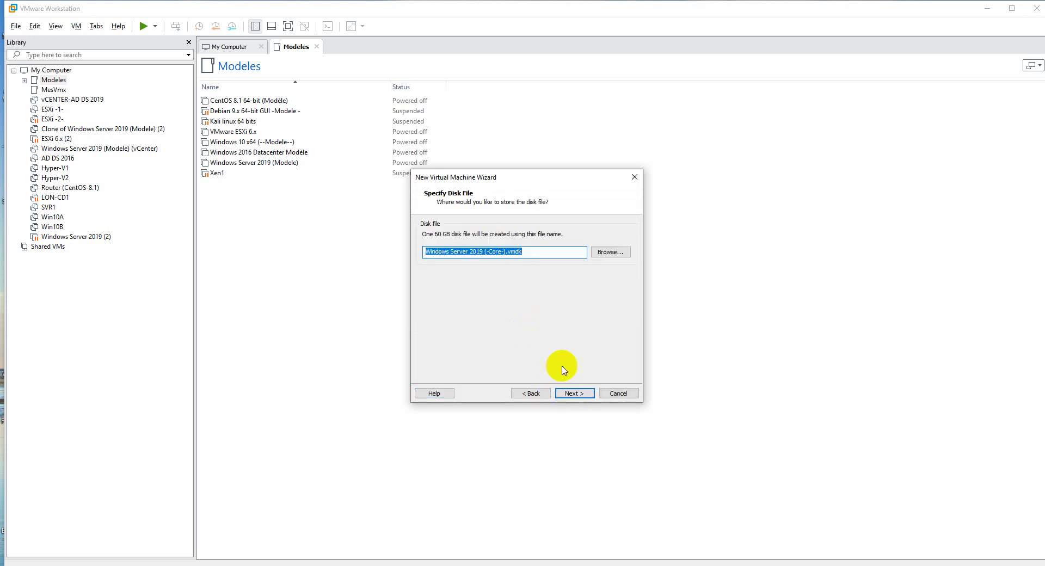
pyautogui.click(576, 394)
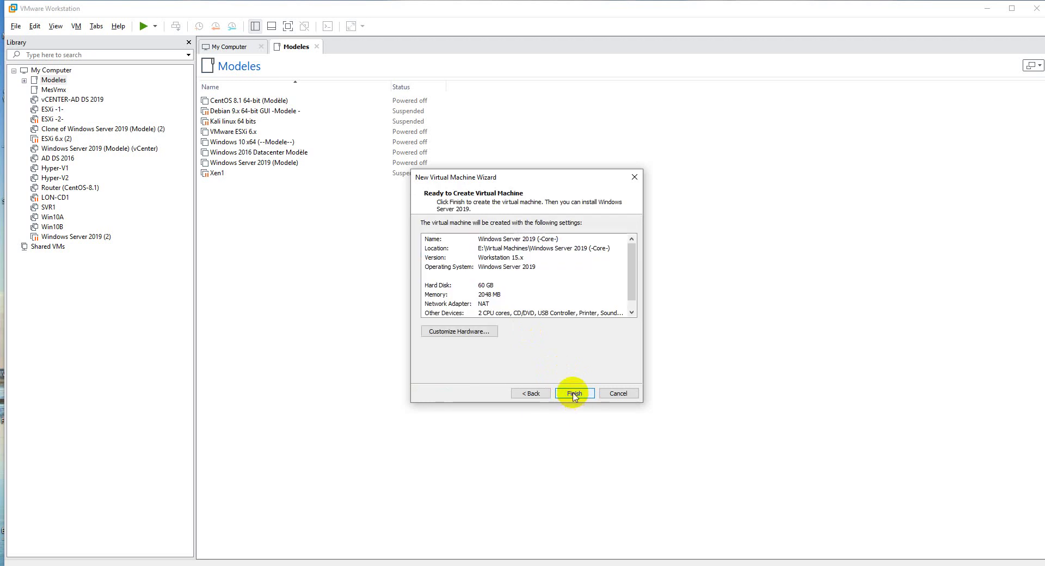
pyautogui.click(573, 393)
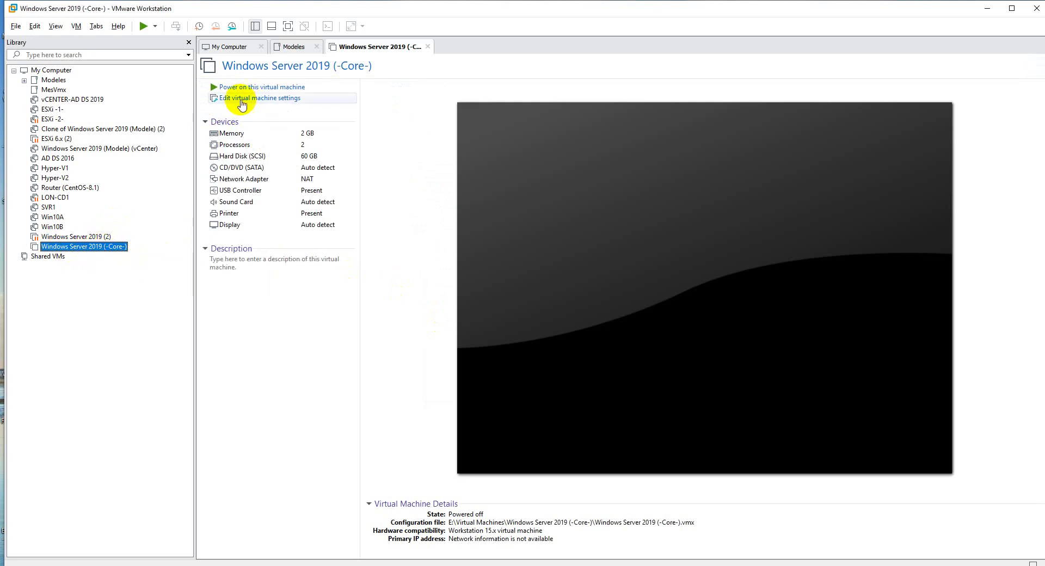
# Step: Connect the virtual machine's CD/DVD drive to the Windows 2019 Server ISO image in C:\iso and save the settings
pyautogui.click(261, 101)
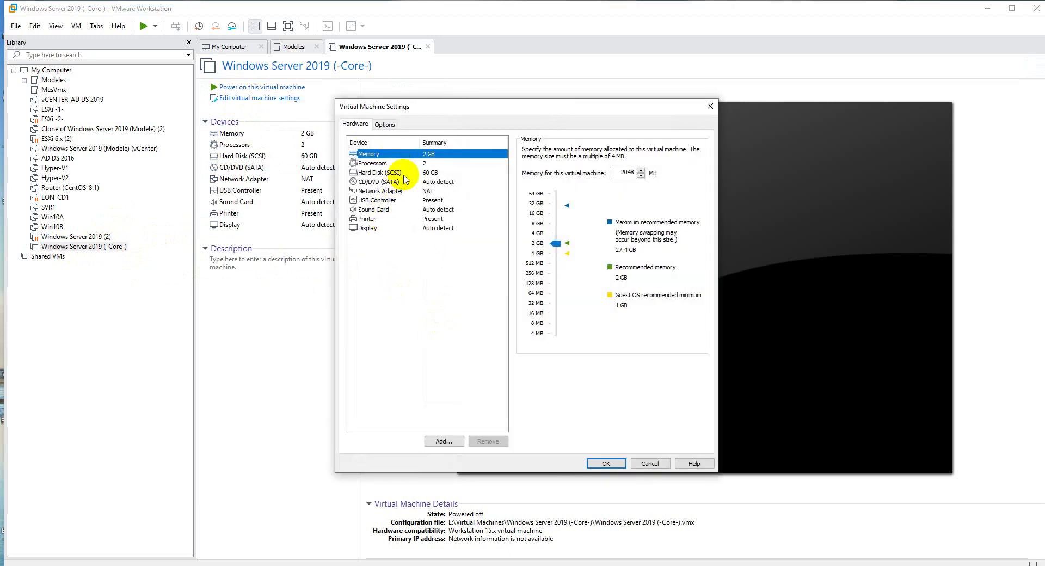
pyautogui.click(386, 173)
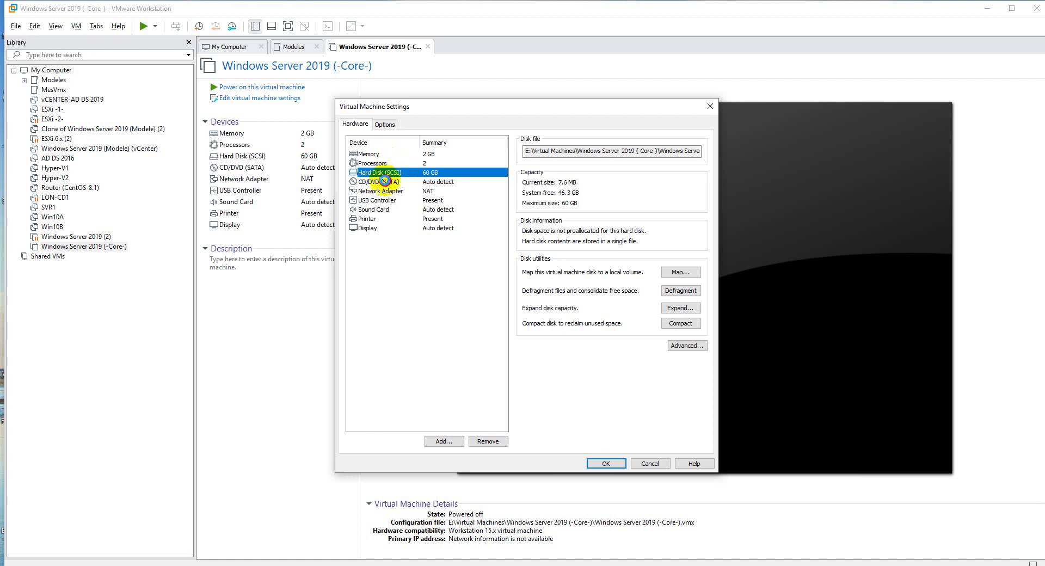
pyautogui.click(381, 182)
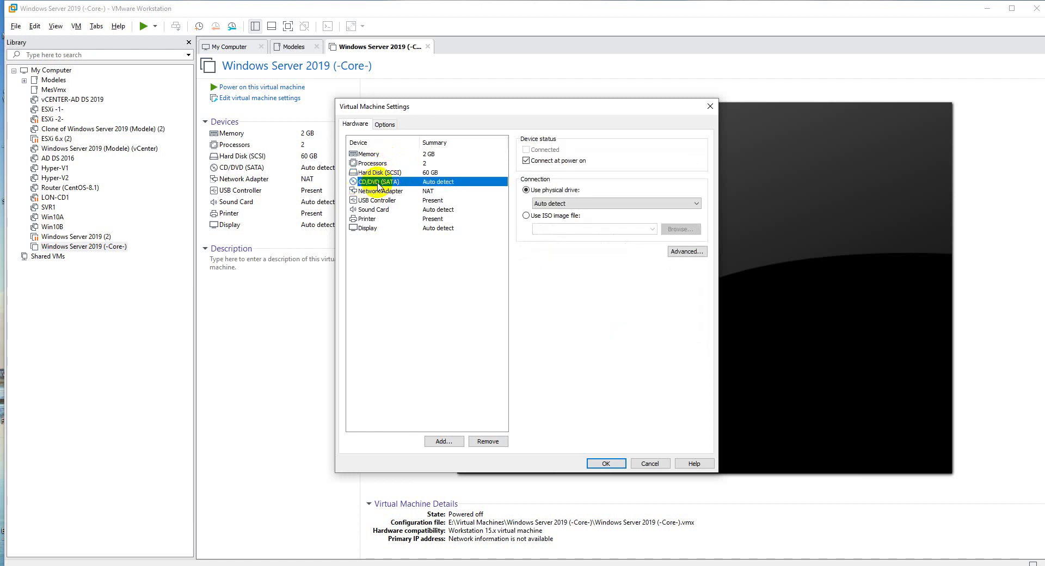
pyautogui.click(526, 215)
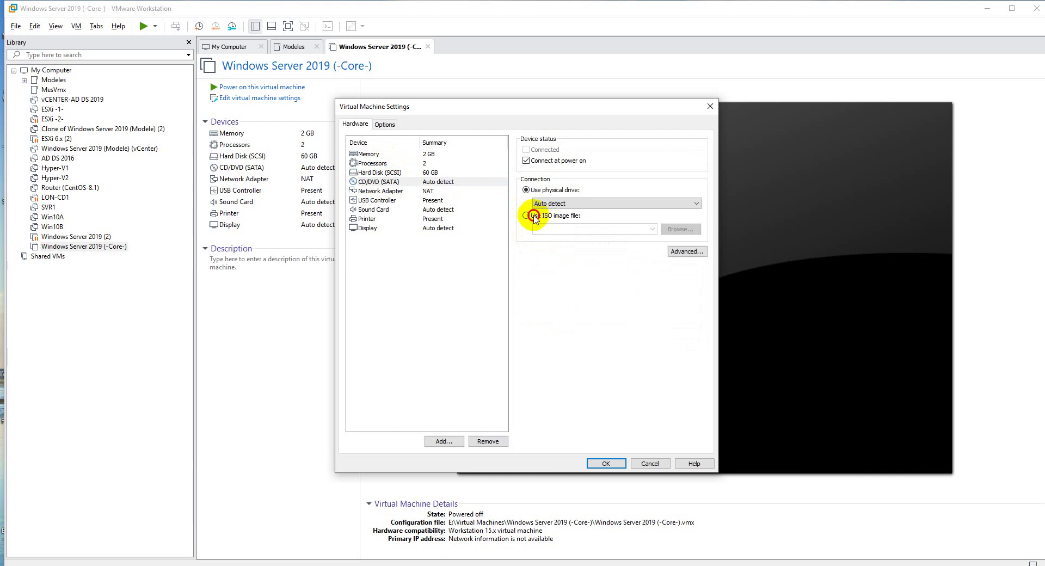
pyautogui.click(680, 229)
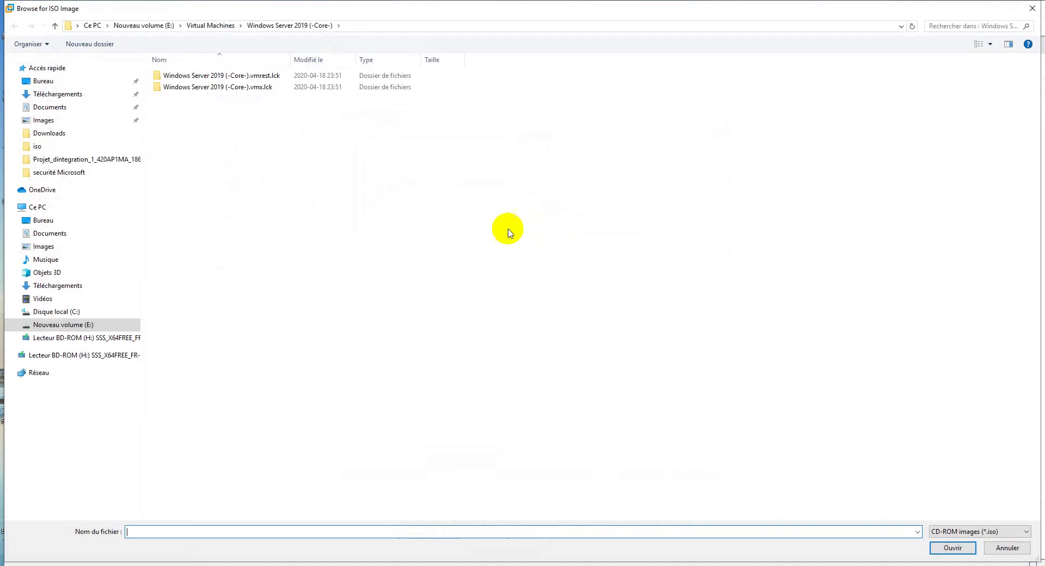
pyautogui.click(76, 316)
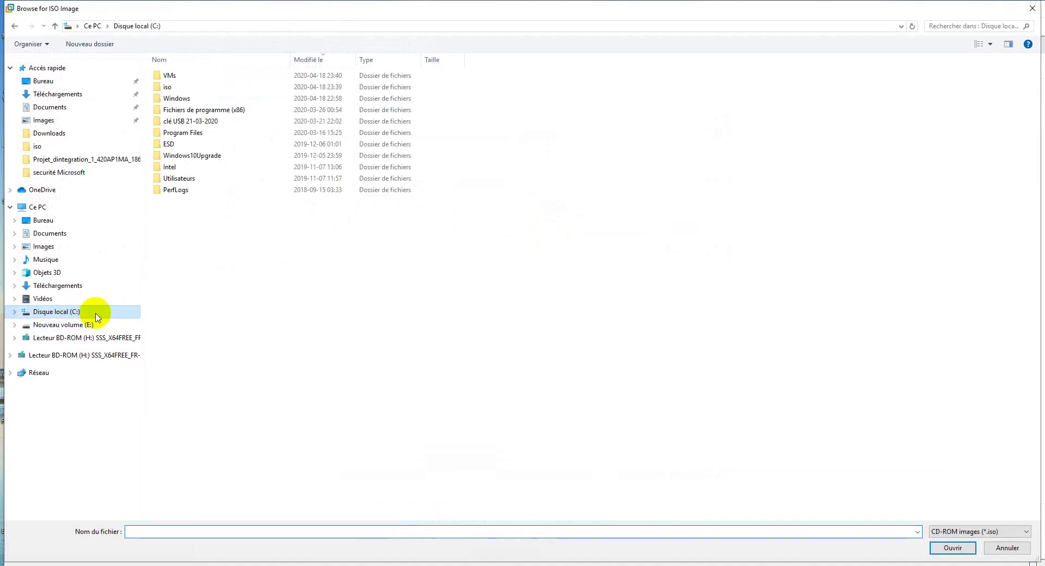
pyautogui.doubleClick(170, 87)
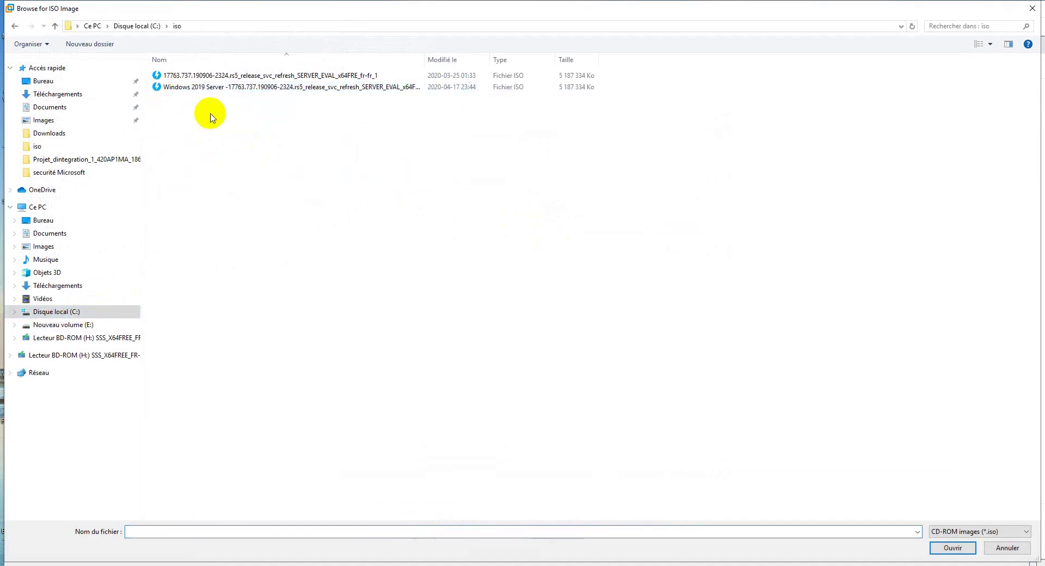
pyautogui.click(343, 89)
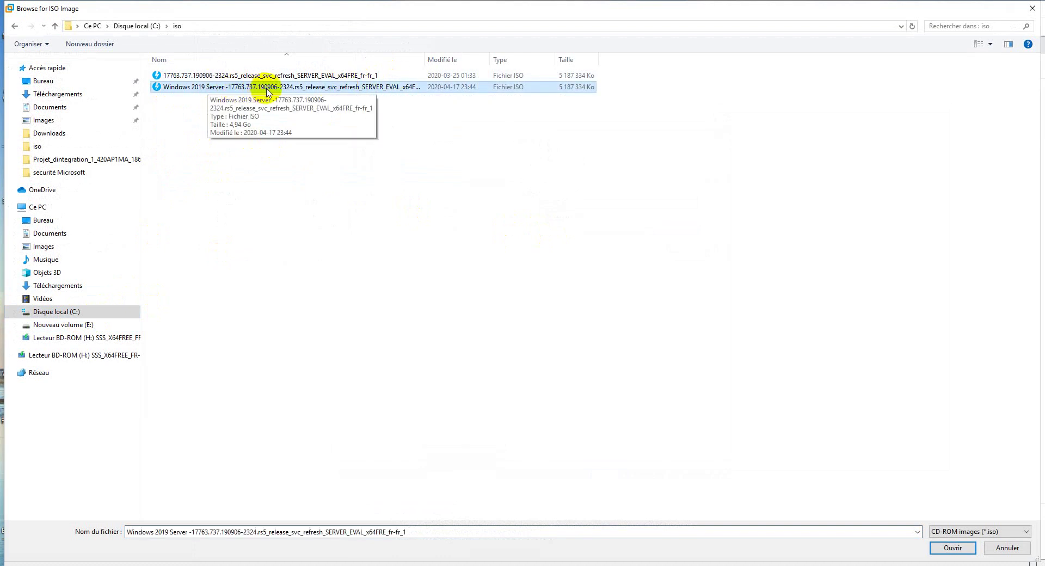
pyautogui.doubleClick(217, 86)
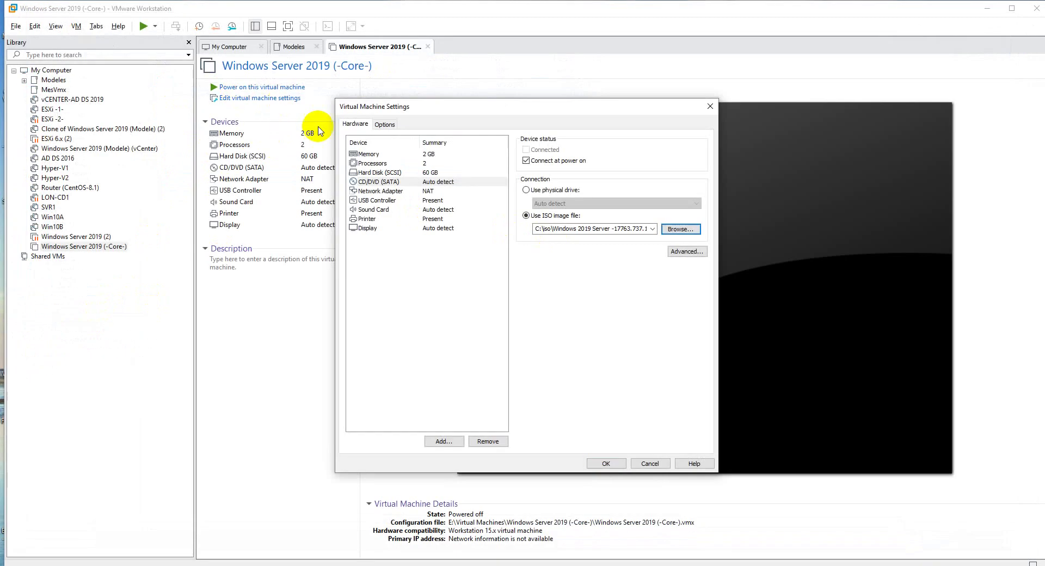
pyautogui.click(604, 463)
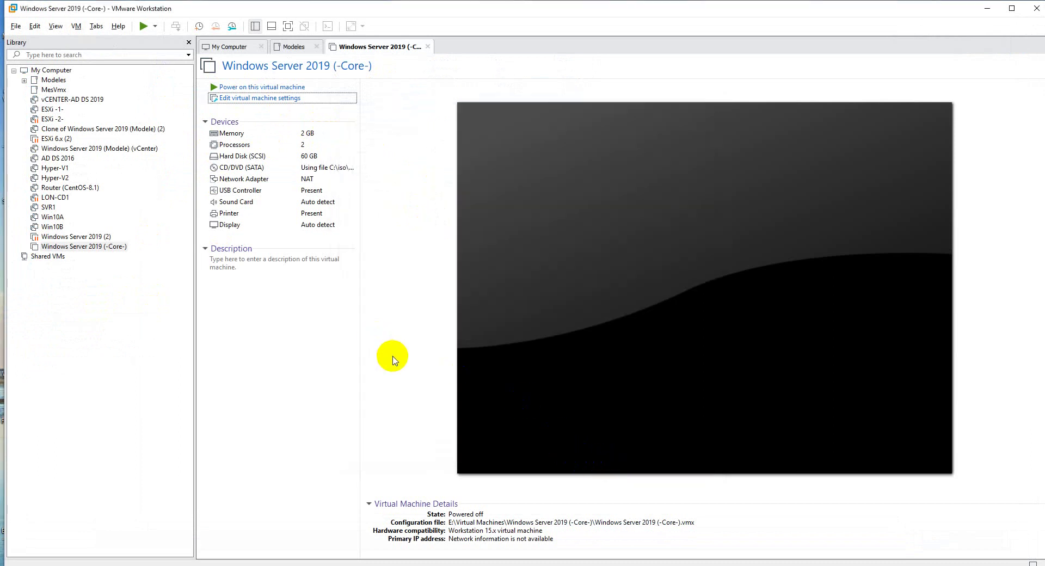
# Step: Power on the Windows Server 2019 (-Core-) virtual machine and boot it from the installation disc
pyautogui.click(278, 87)
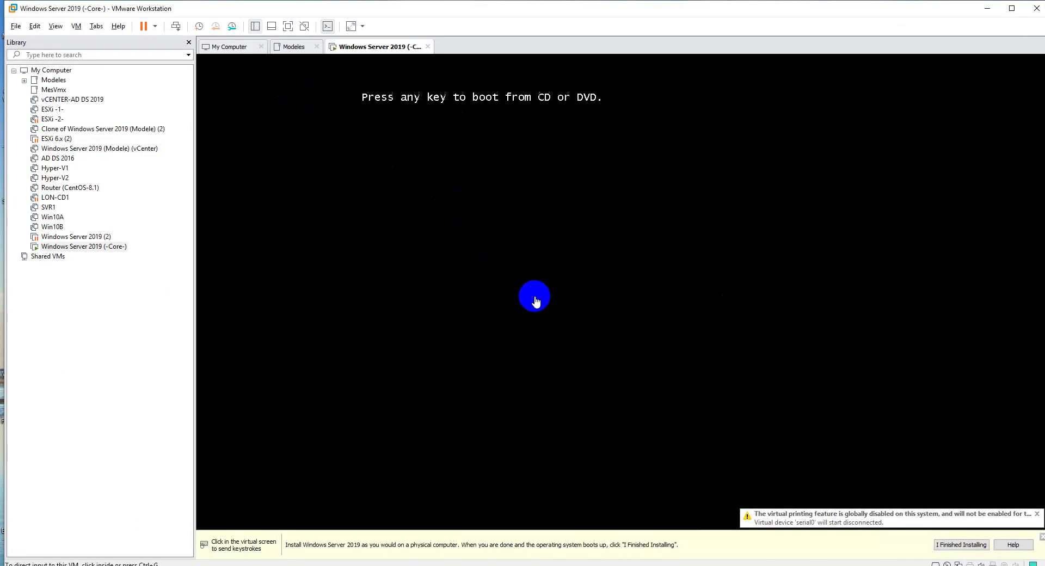
pyautogui.click(560, 257)
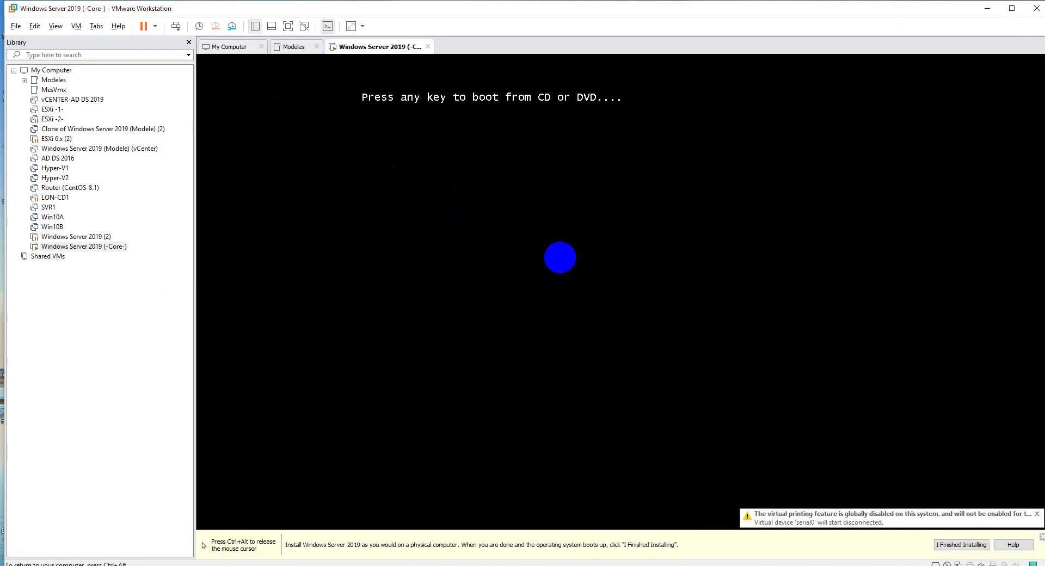
pyautogui.press('Return')
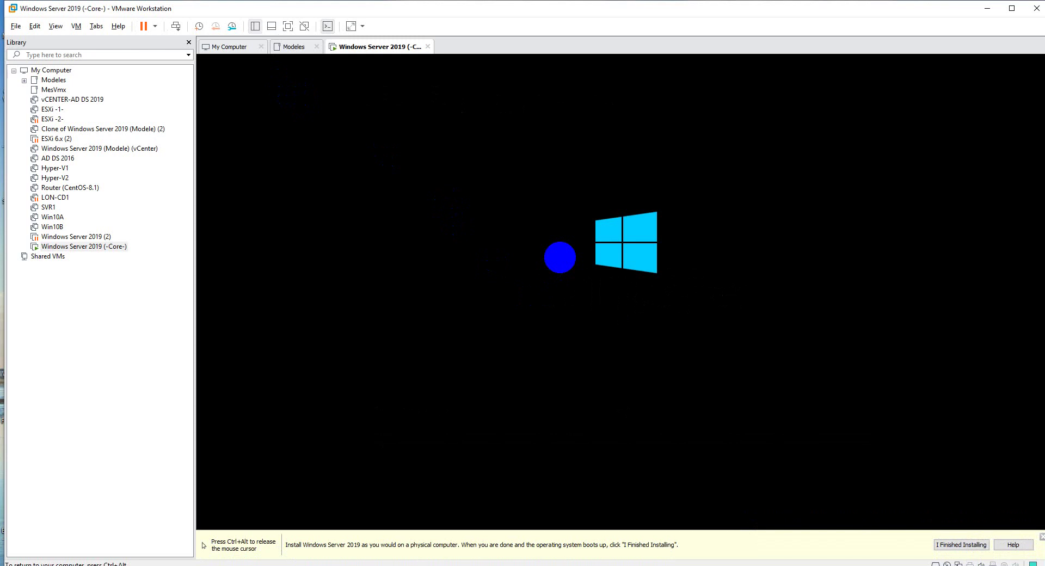
pyautogui.hotkey('ctrl', 'alt')
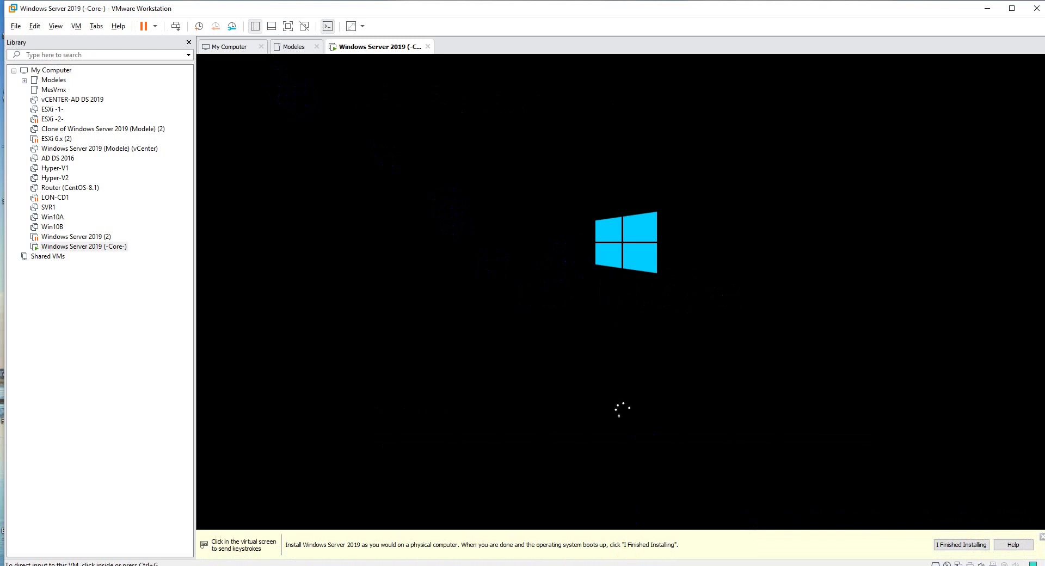
# Step: Keep Français (France) as the installation language, set the time and currency format to Français (Canada), and continue with the Canadien multilingue standard keyboard
pyautogui.click(597, 385)
pyautogui.click(630, 283)
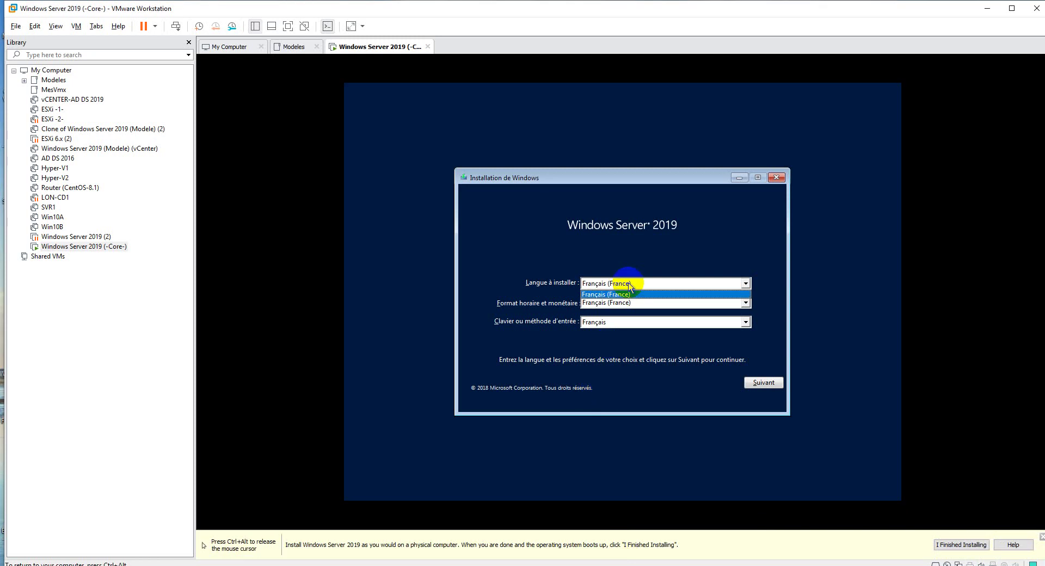
pyautogui.click(631, 284)
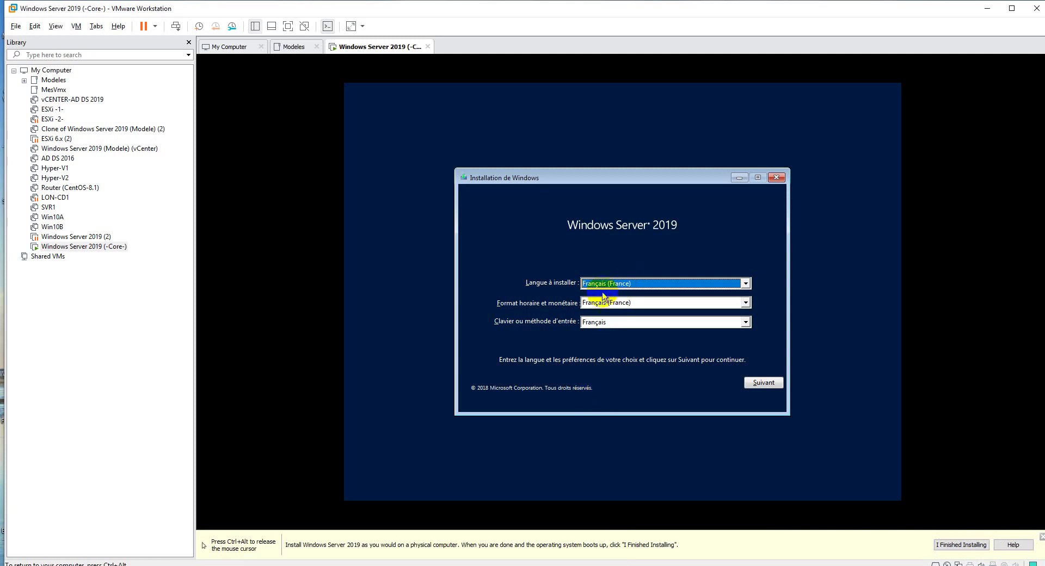
pyautogui.click(635, 285)
pyautogui.click(633, 304)
pyautogui.press('Up')
pyautogui.press('Up')
pyautogui.press('Up')
pyautogui.press('Up')
pyautogui.press('Up')
pyautogui.press('Up')
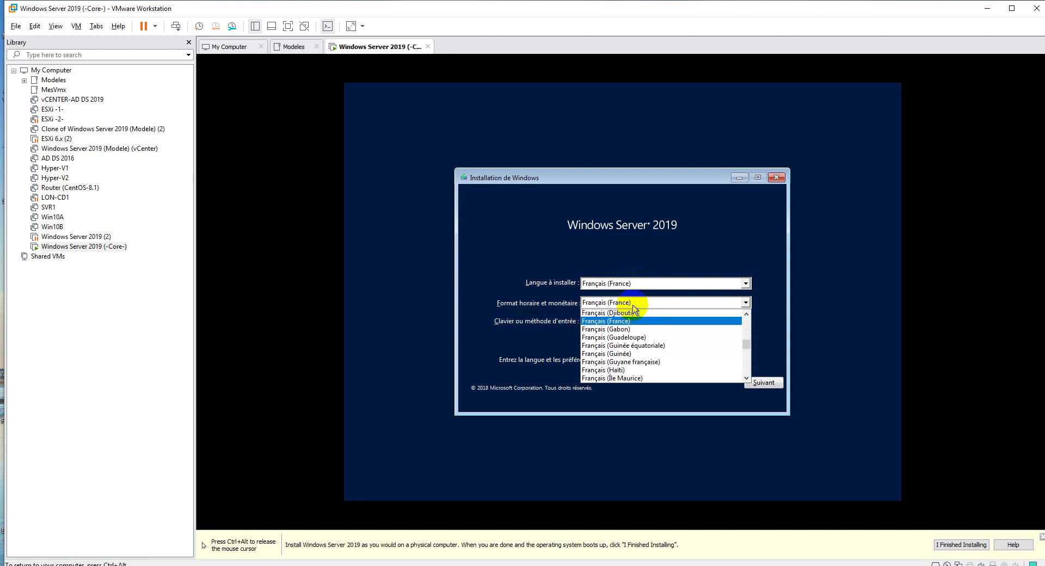
pyautogui.click(633, 306)
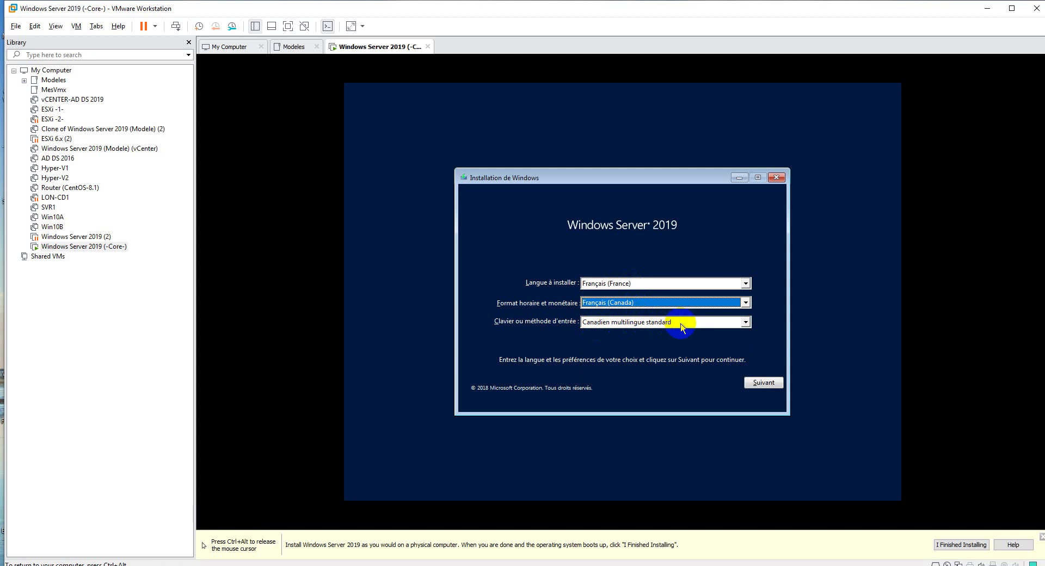
pyautogui.click(764, 382)
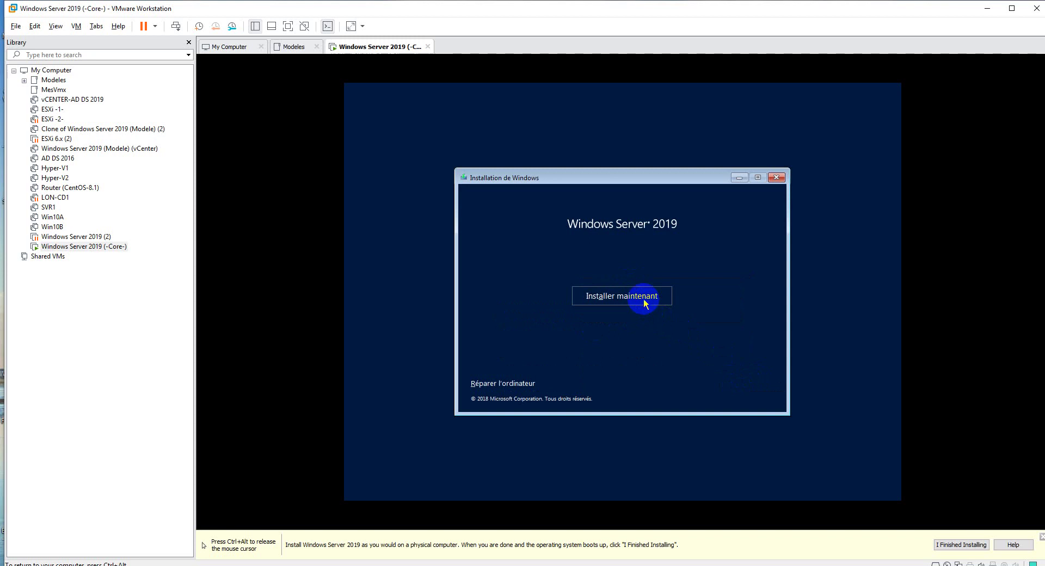
# Step: Start the Windows installation and choose Windows Server 2019 Standard Evaluation without the desktop experience as the operating system
pyautogui.click(644, 303)
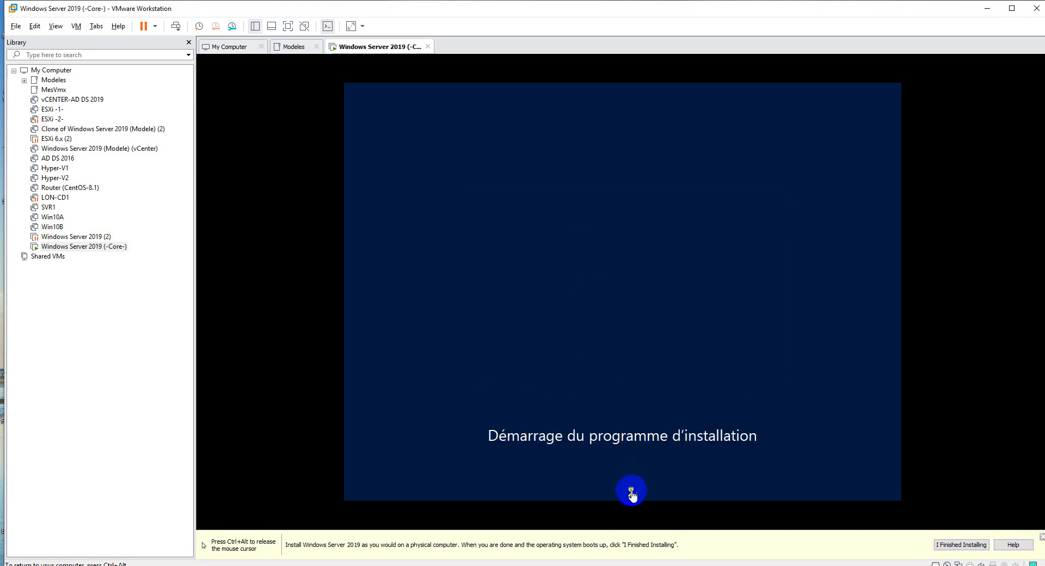
pyautogui.click(611, 525)
pyautogui.hotkey('ctrl', 'alt')
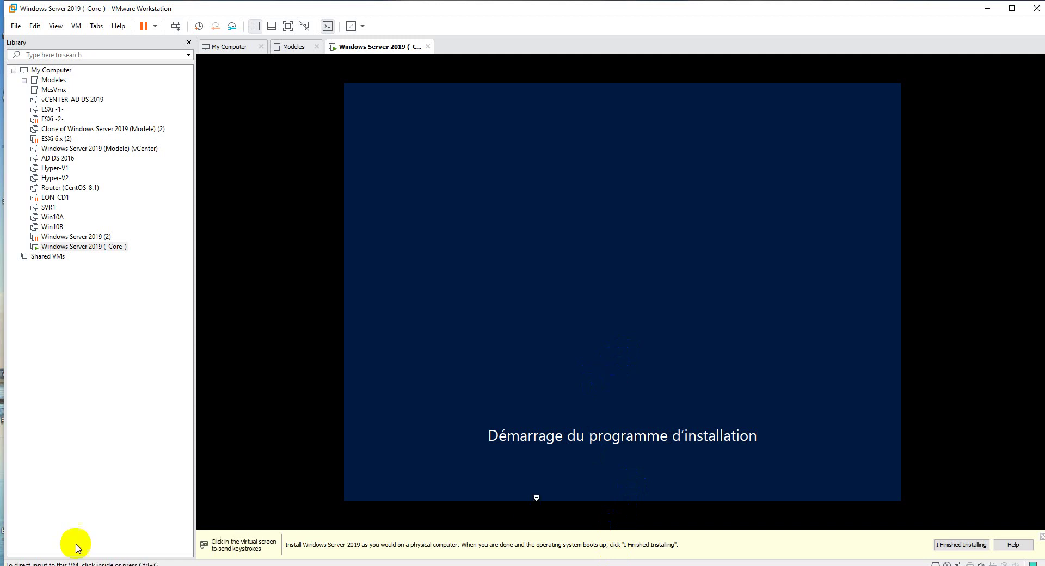
pyautogui.click(394, 362)
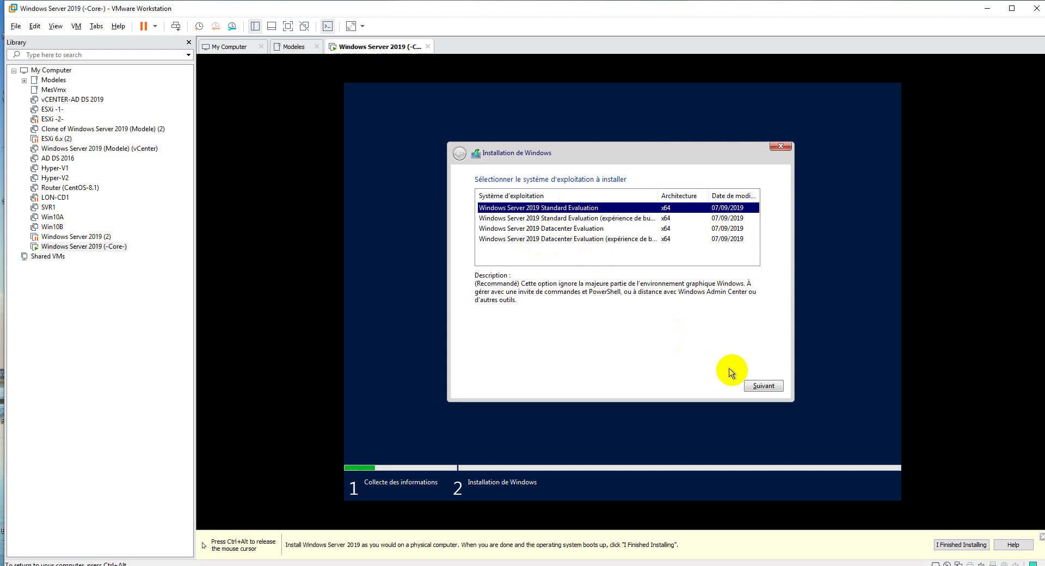
pyautogui.click(756, 385)
pyautogui.hotkey('ctrl', 'alt')
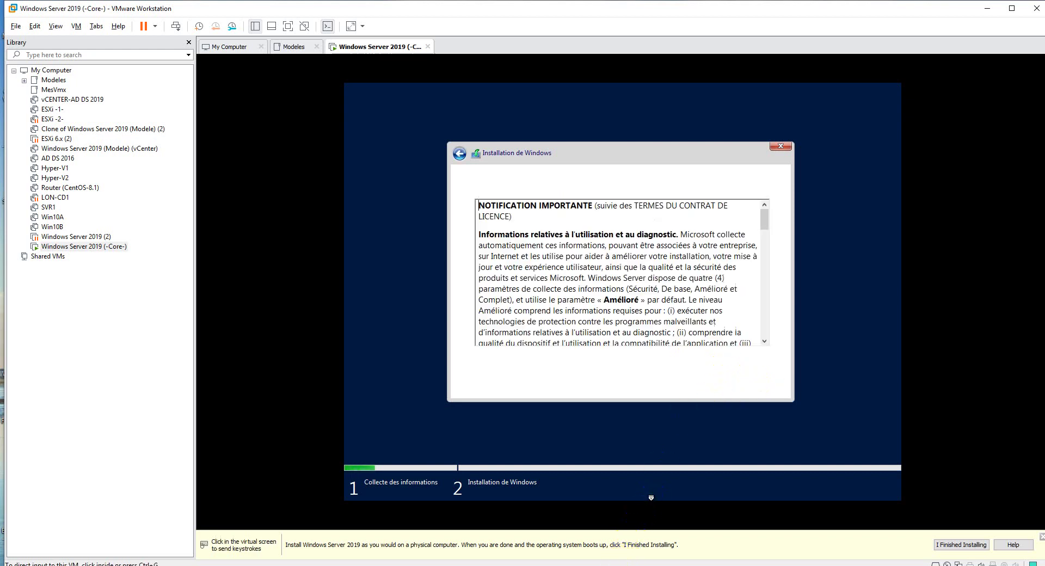
# Step: Accept the licence terms and choose the custom installation type that installs only Windows
pyautogui.click(584, 393)
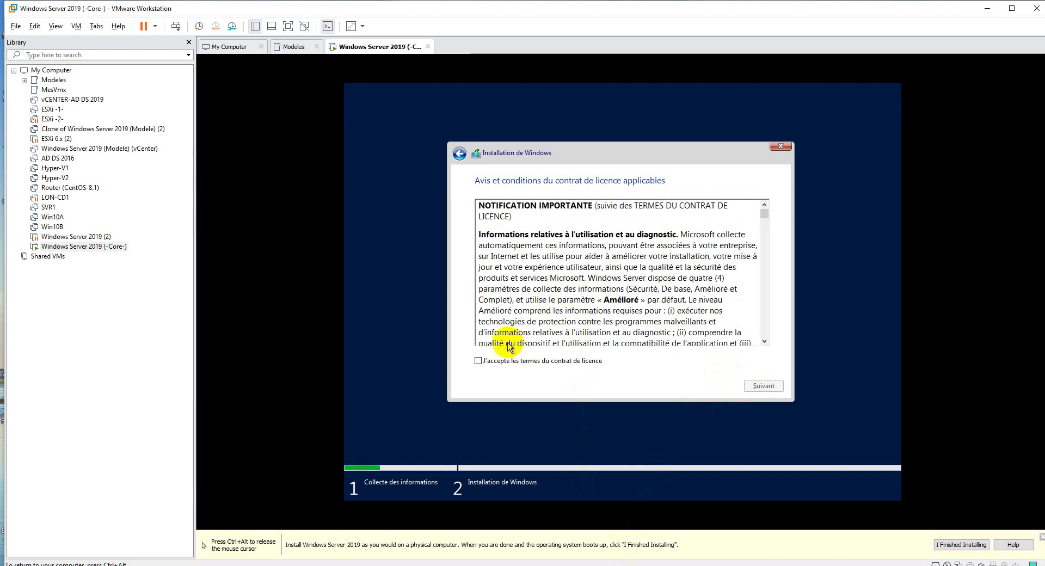
pyautogui.click(479, 362)
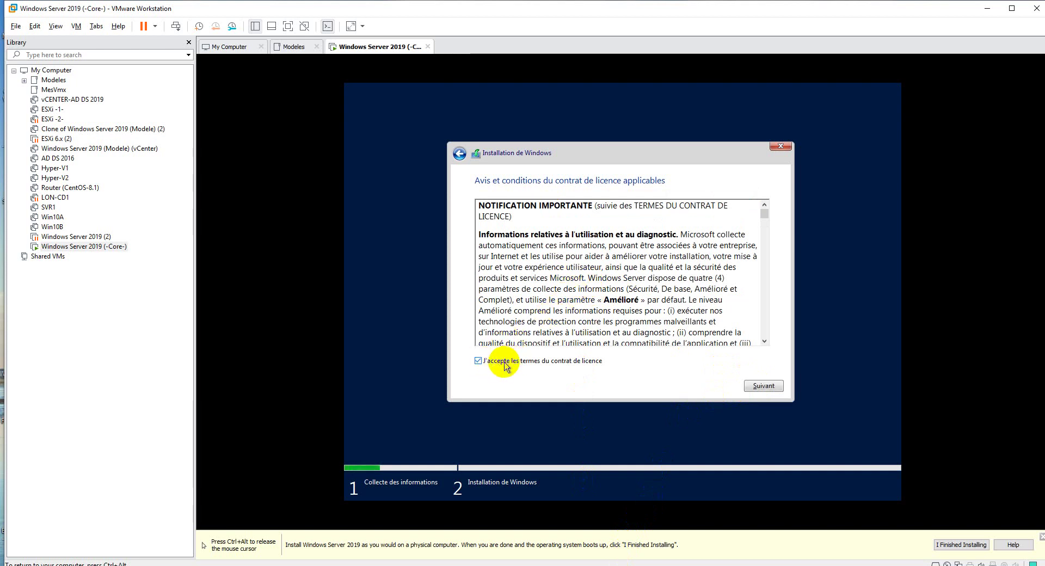
pyautogui.click(760, 386)
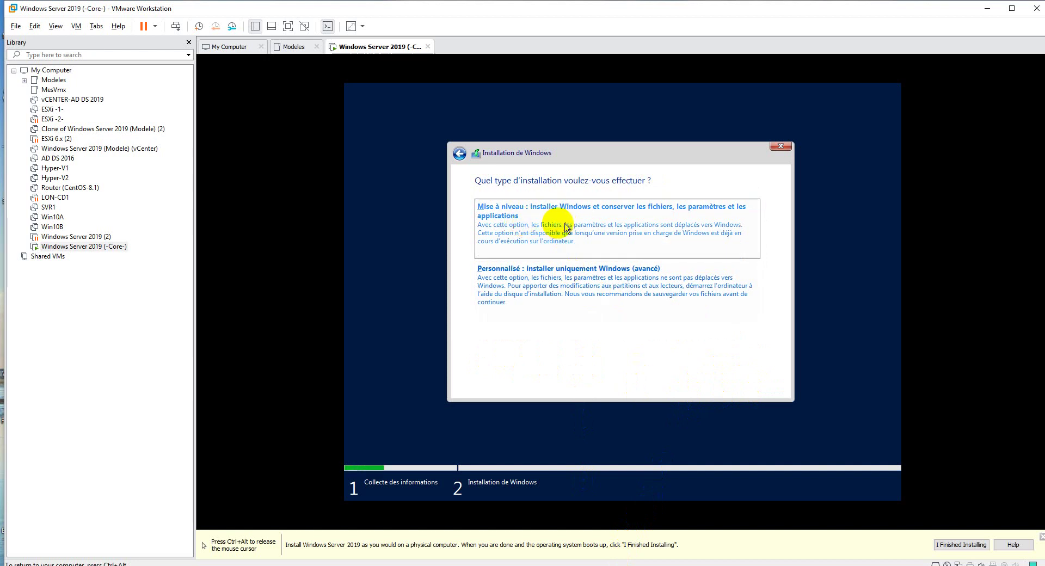
pyautogui.click(572, 280)
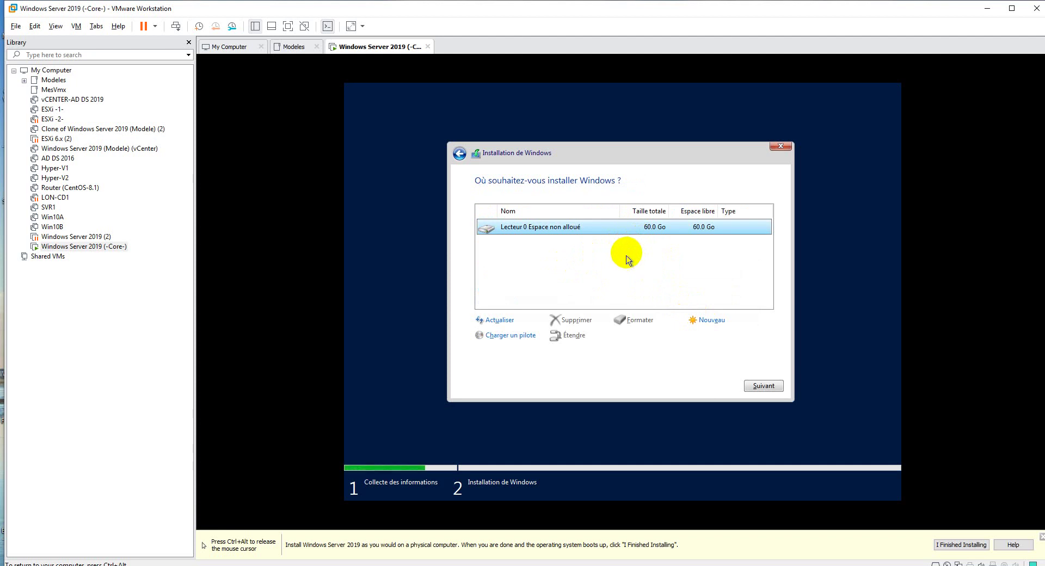
# Step: Create a 61440 MB partition on the unallocated space of drive 0 and accept the additional system partitions
pyautogui.click(710, 319)
pyautogui.click(724, 335)
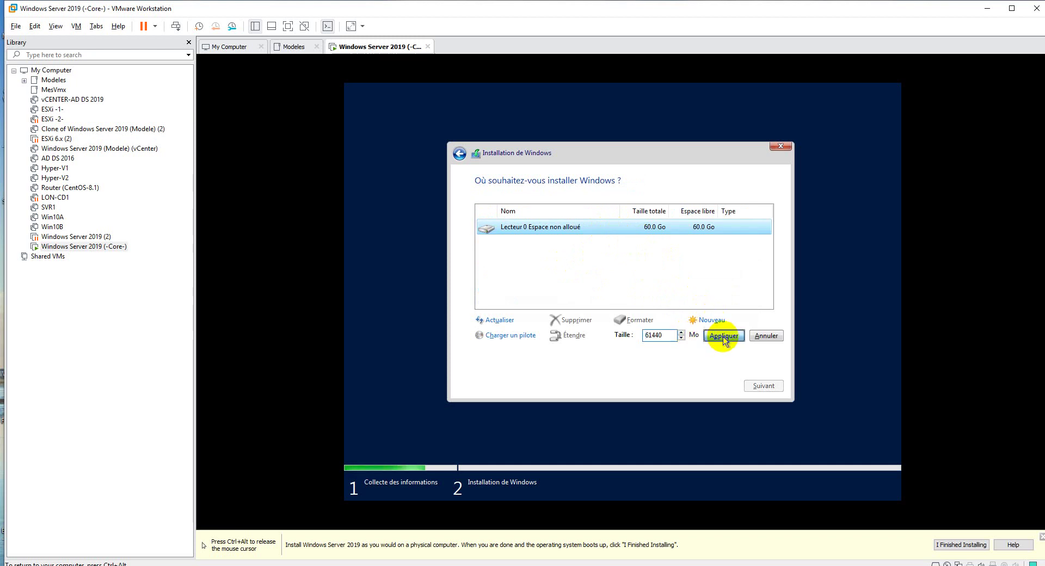
pyautogui.click(695, 336)
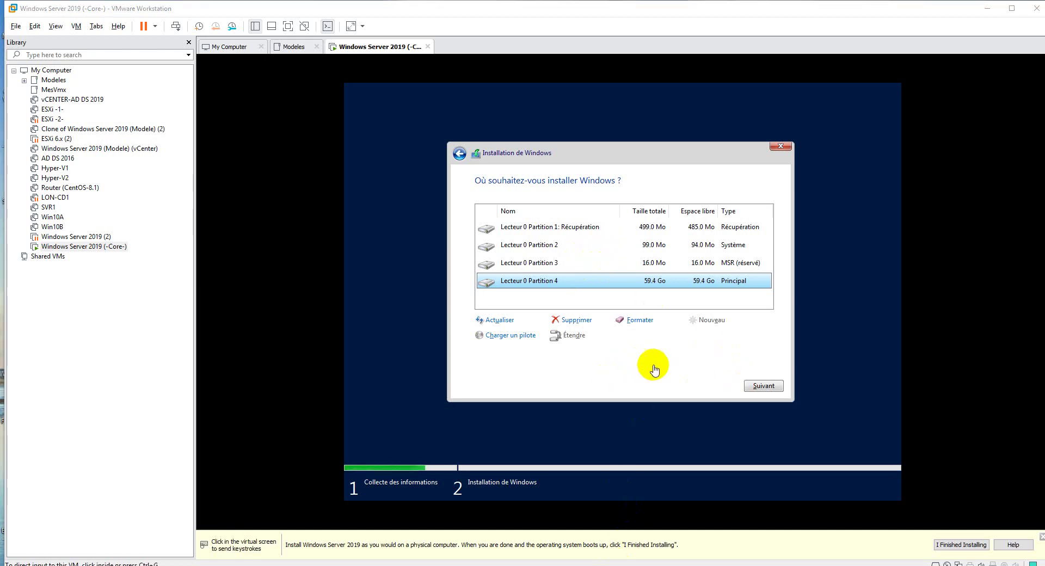
# Step: Install Windows on the primary partition 4 of drive 0 and restart the virtual machine immediately when setup asks for it
pyautogui.click(759, 387)
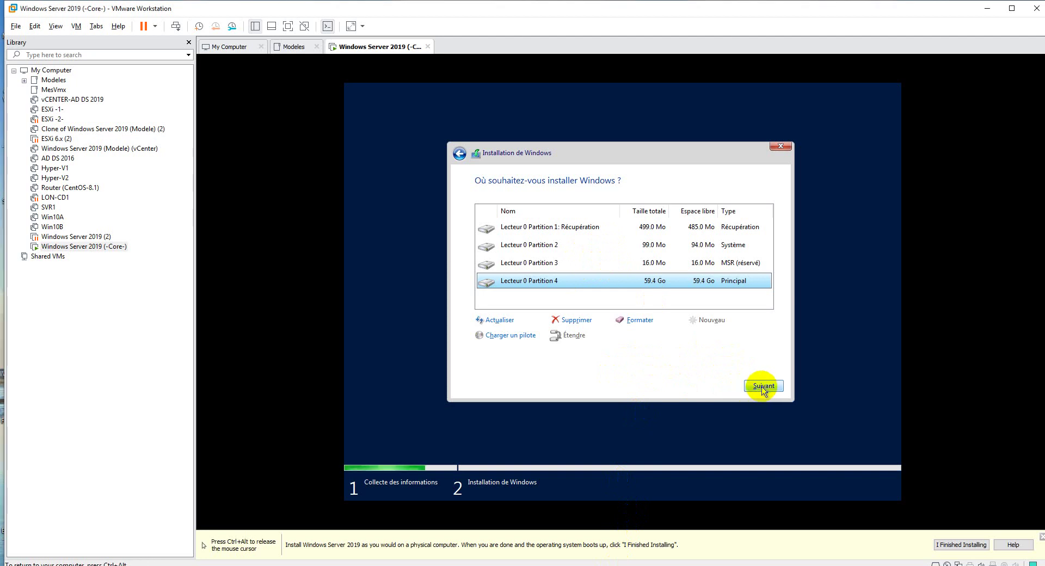
pyautogui.click(762, 386)
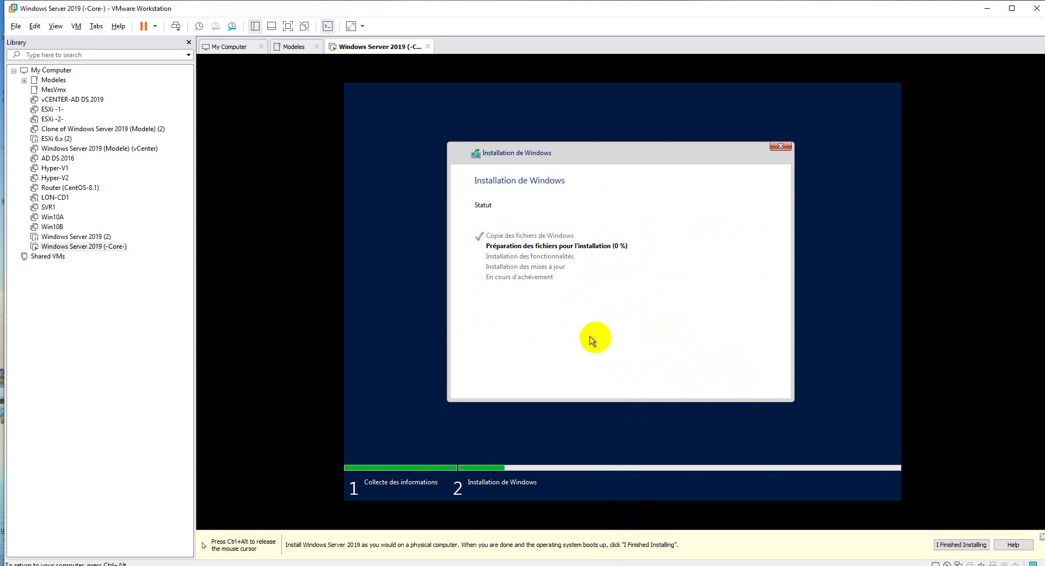
pyautogui.hotkey('ctrl', 'alt')
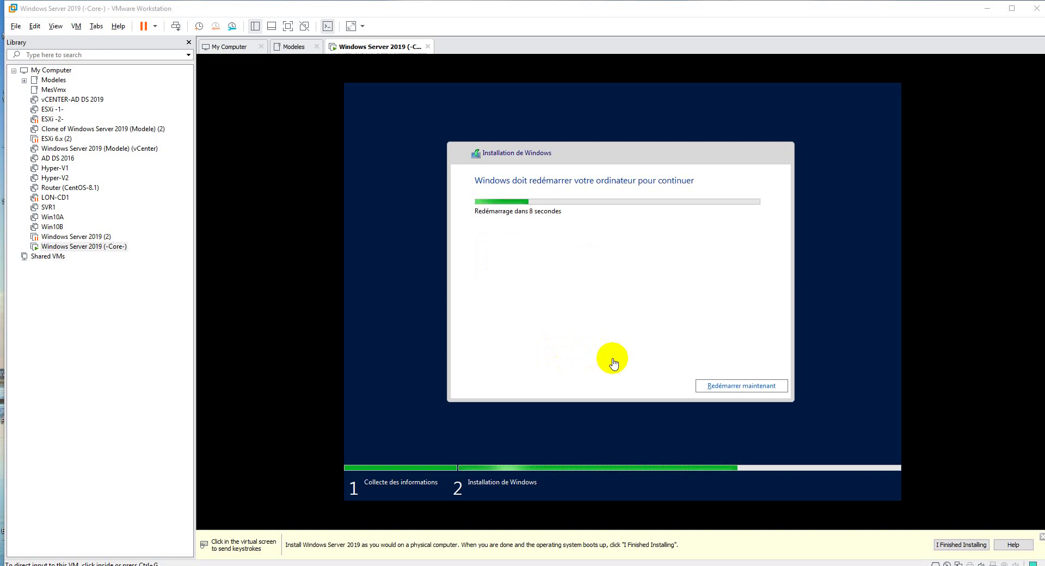
pyautogui.click(715, 386)
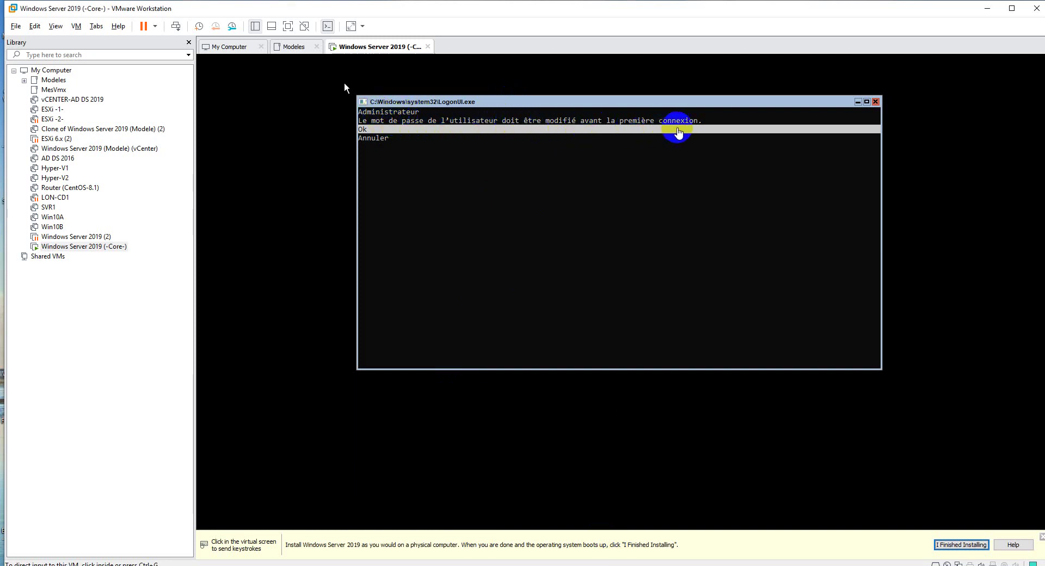
# Step: Agree to change the Administrateur password at first sign-in, enter and confirm the new account password, and acknowledge the change
pyautogui.click(417, 148)
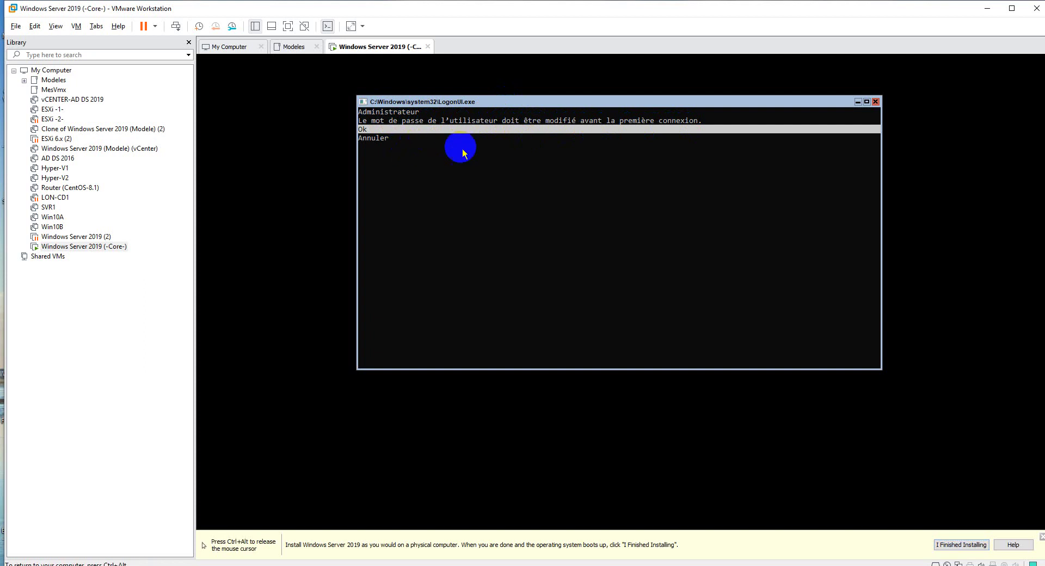
pyautogui.press('Down')
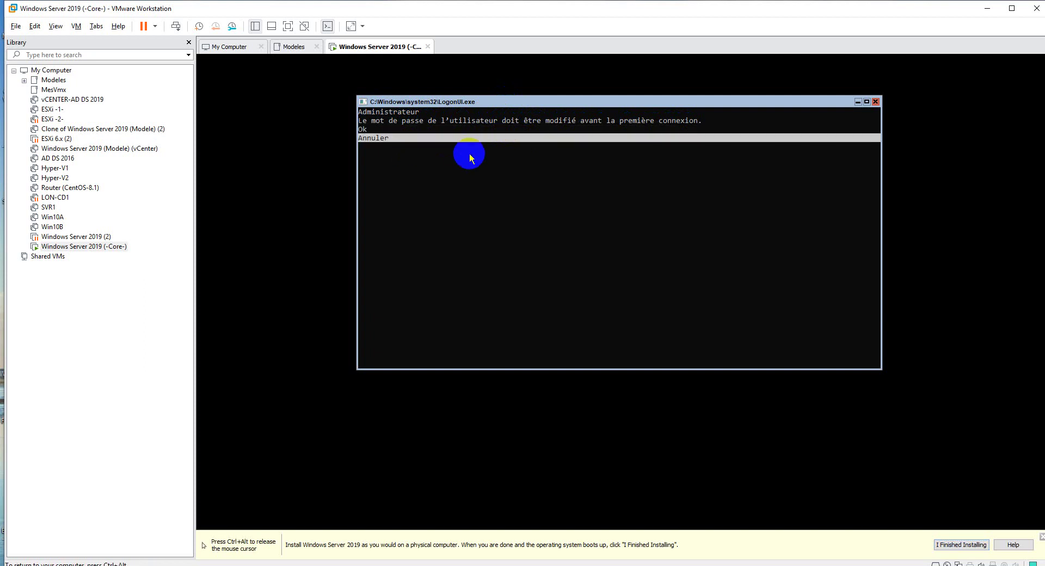
pyautogui.press('Up')
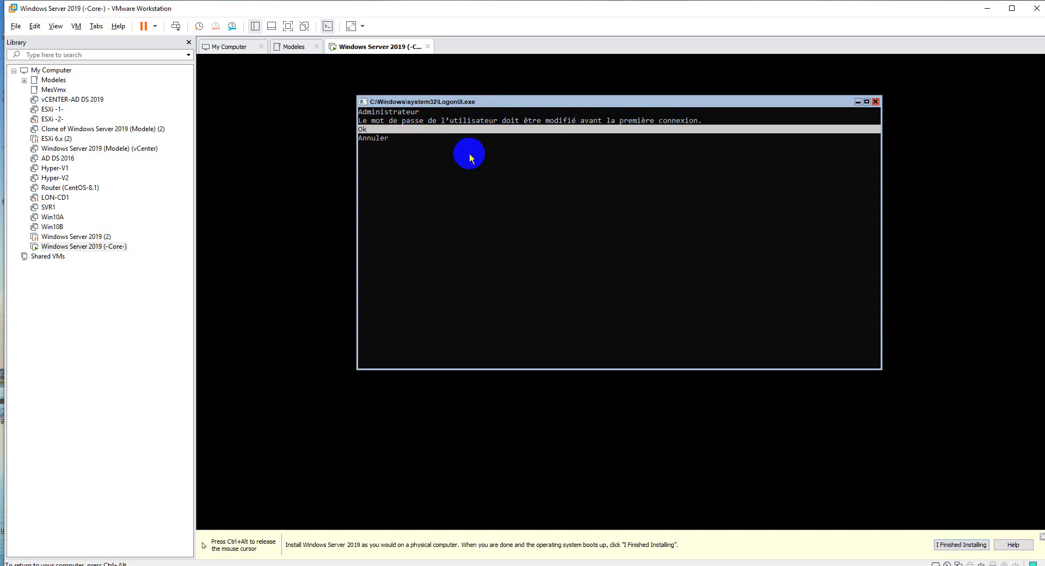
pyautogui.press('Down')
pyautogui.press('Up')
pyautogui.press('Return')
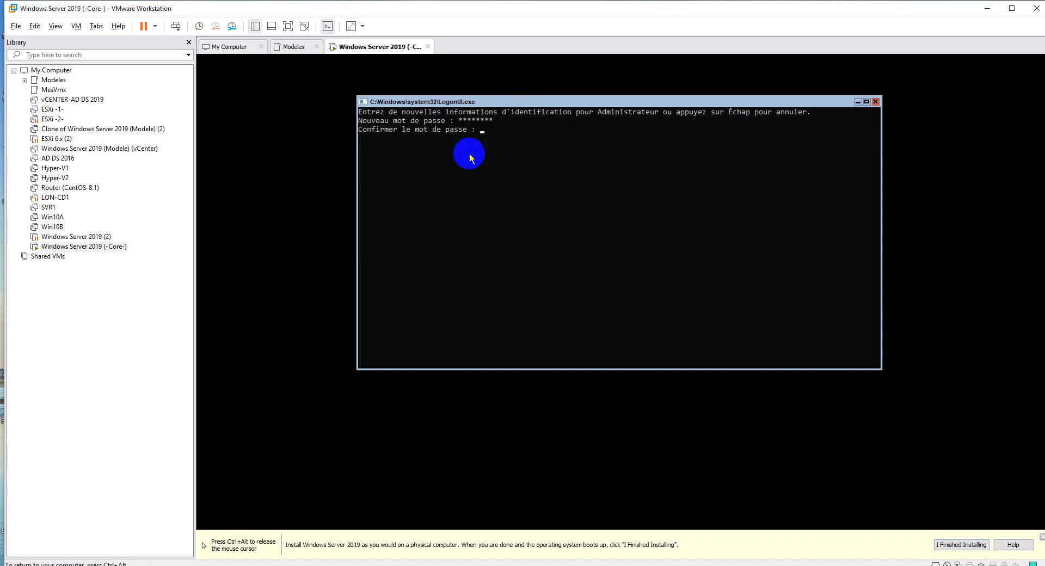
pyautogui.write('***')
pyautogui.press('Return')
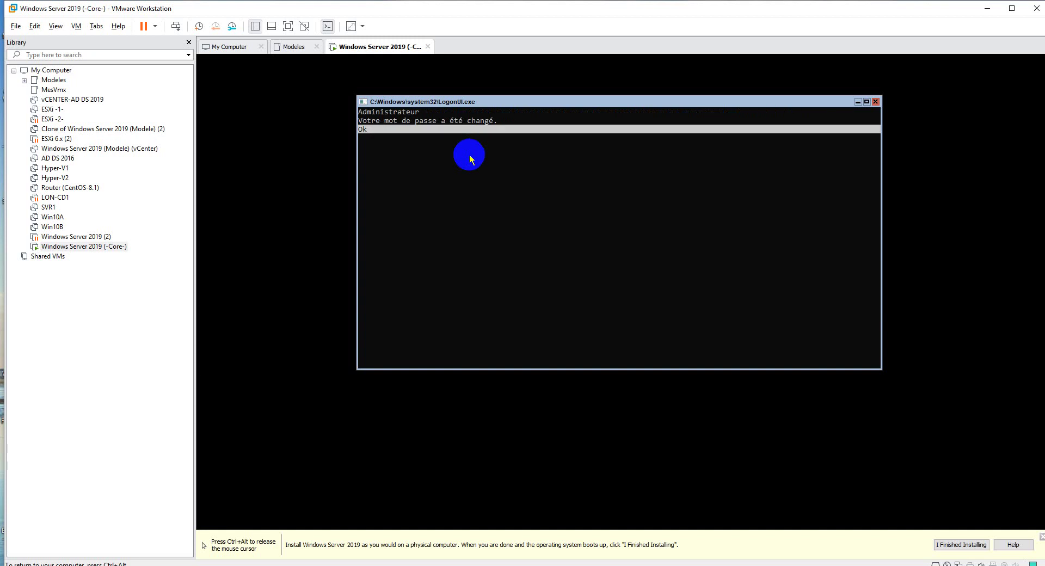
pyautogui.press('Return')
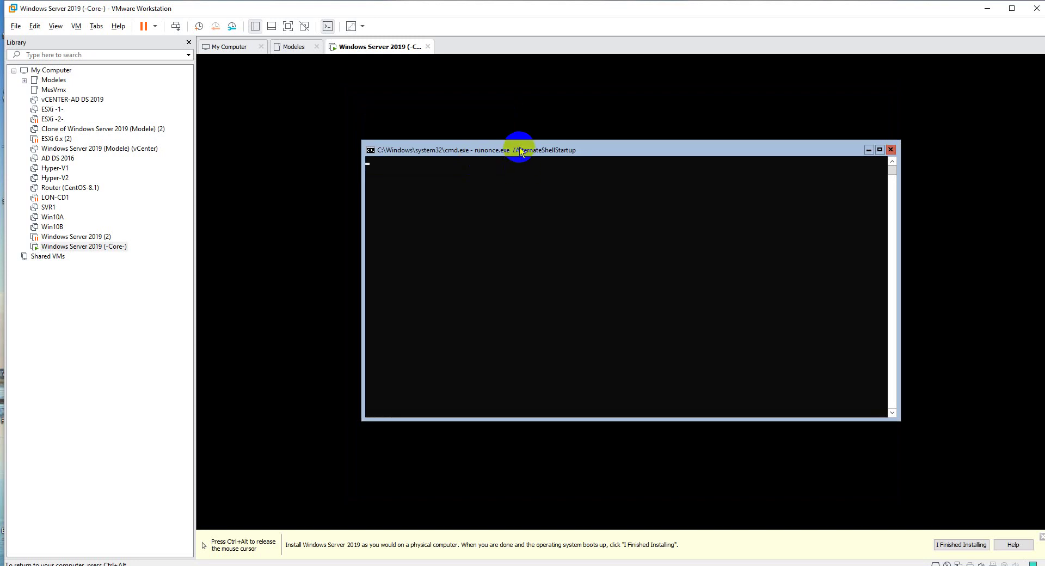
# Step: Set the font size of the Command Prompt window to 24 in its properties
pyautogui.moveTo(518, 152); pyautogui.dragTo(541, 133)
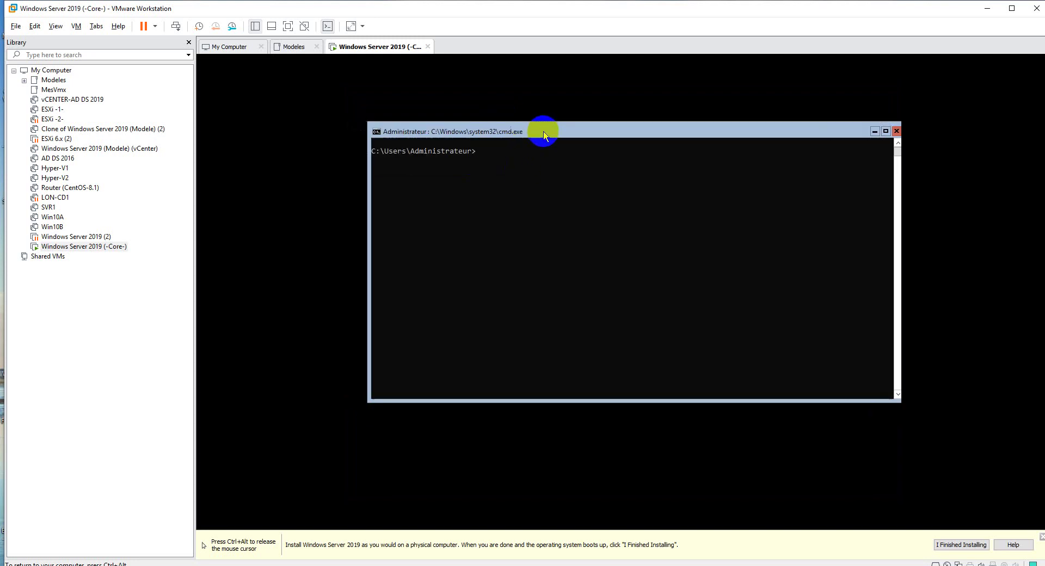
pyautogui.rightClick(518, 133)
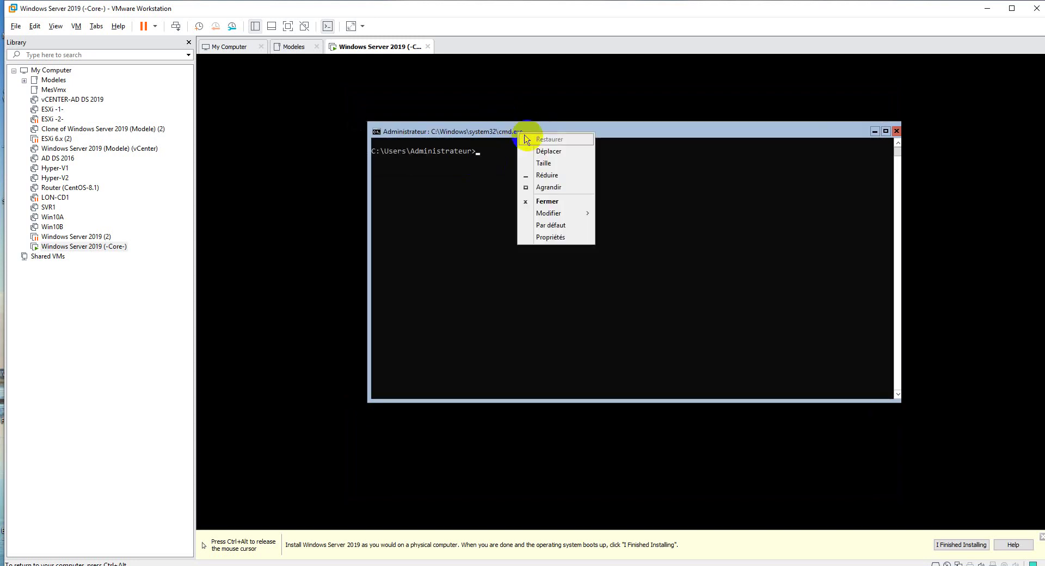
pyautogui.click(556, 238)
pyautogui.click(427, 156)
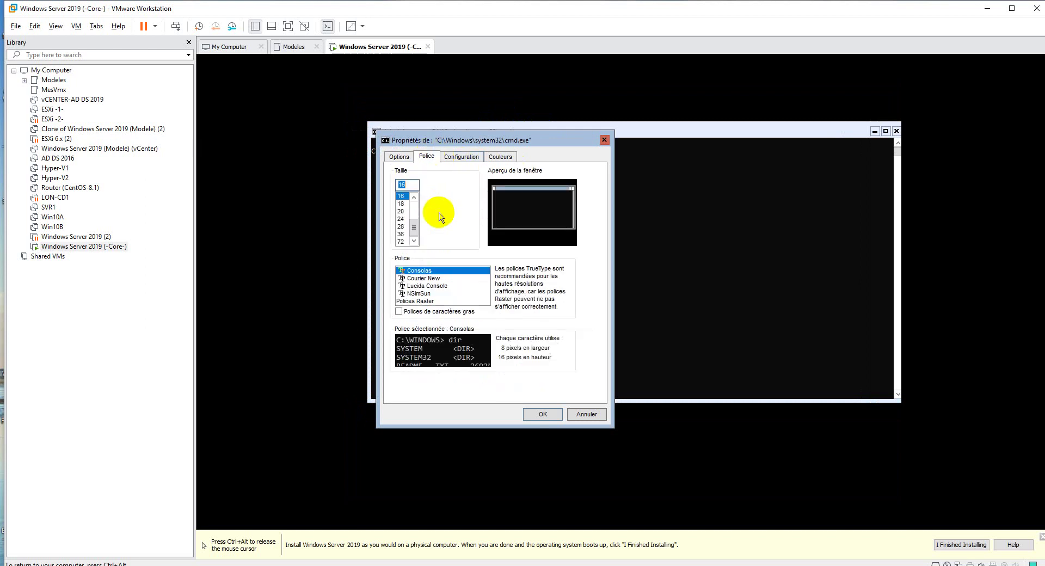
pyautogui.click(401, 218)
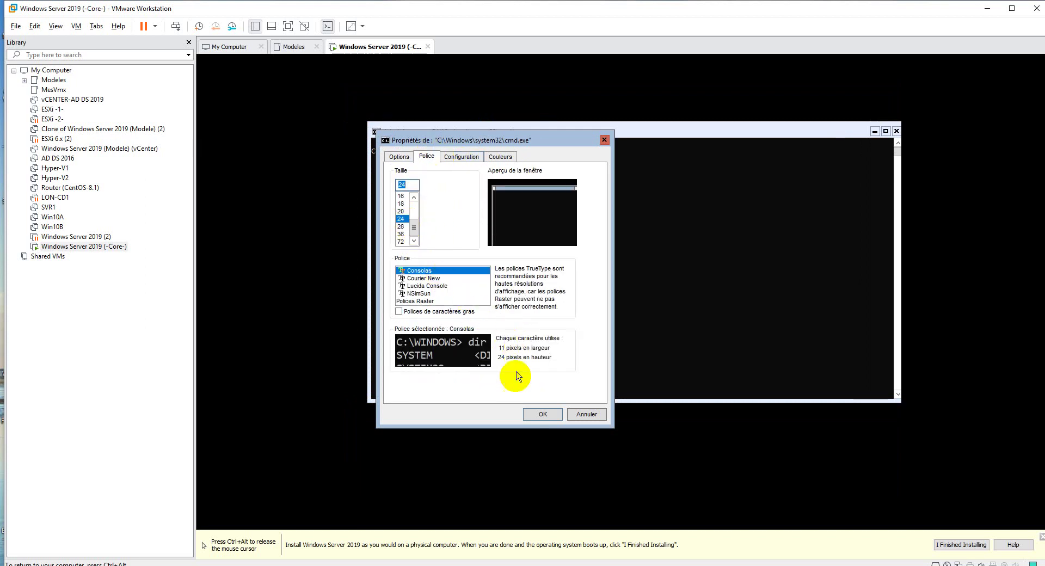
pyautogui.click(539, 414)
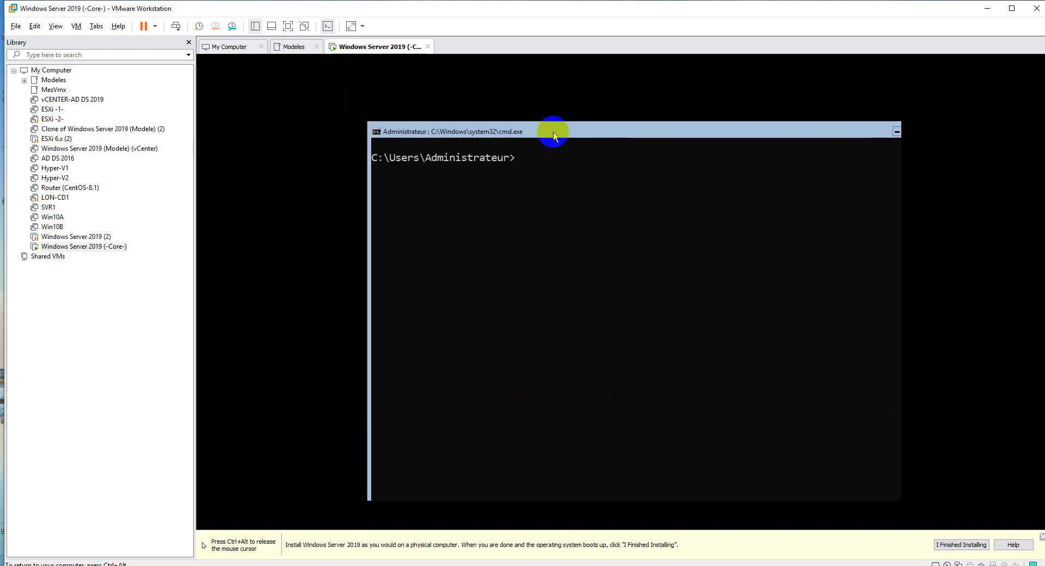
# Step: Reposition and shrink the Command Prompt window to fit within the virtual machine's screen, with the full prompt line in view
pyautogui.moveTo(553, 128); pyautogui.dragTo(541, 100)
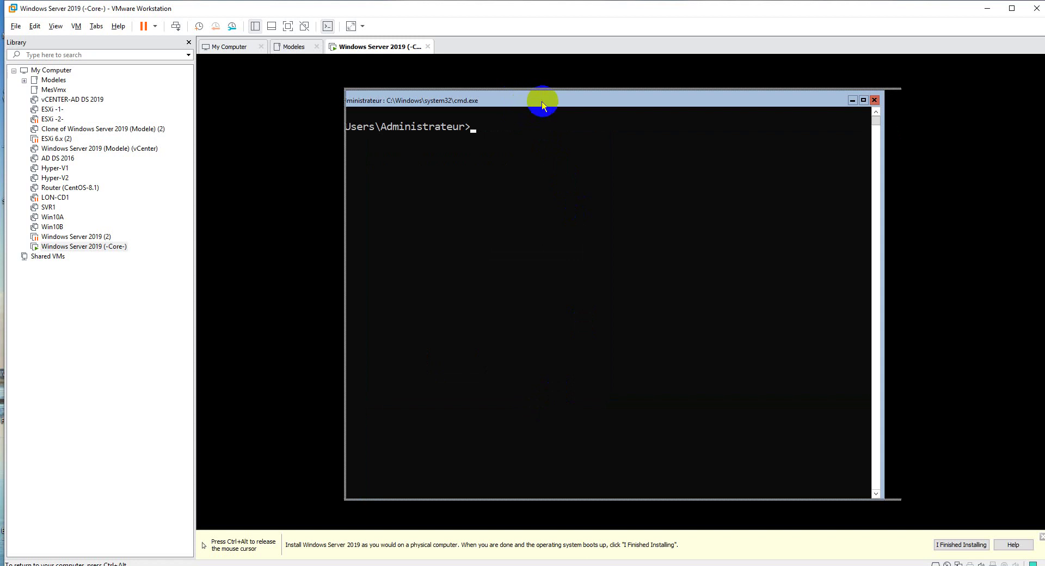
pyautogui.moveTo(354, 87); pyautogui.dragTo(395, 116)
pyautogui.moveTo(558, 130); pyautogui.dragTo(525, 112)
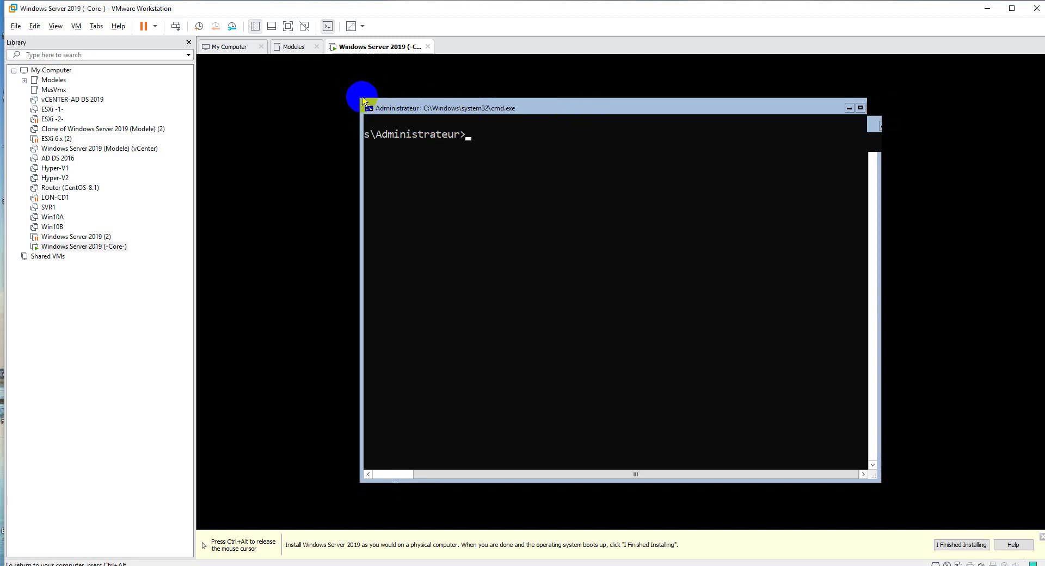
pyautogui.moveTo(361, 98); pyautogui.dragTo(380, 103)
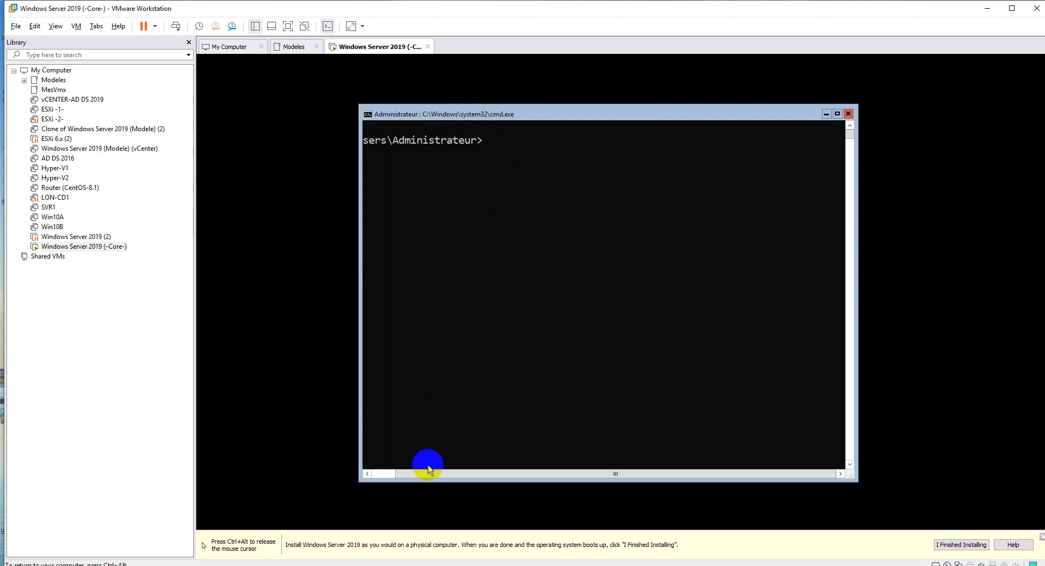
pyautogui.moveTo(426, 475); pyautogui.dragTo(400, 457)
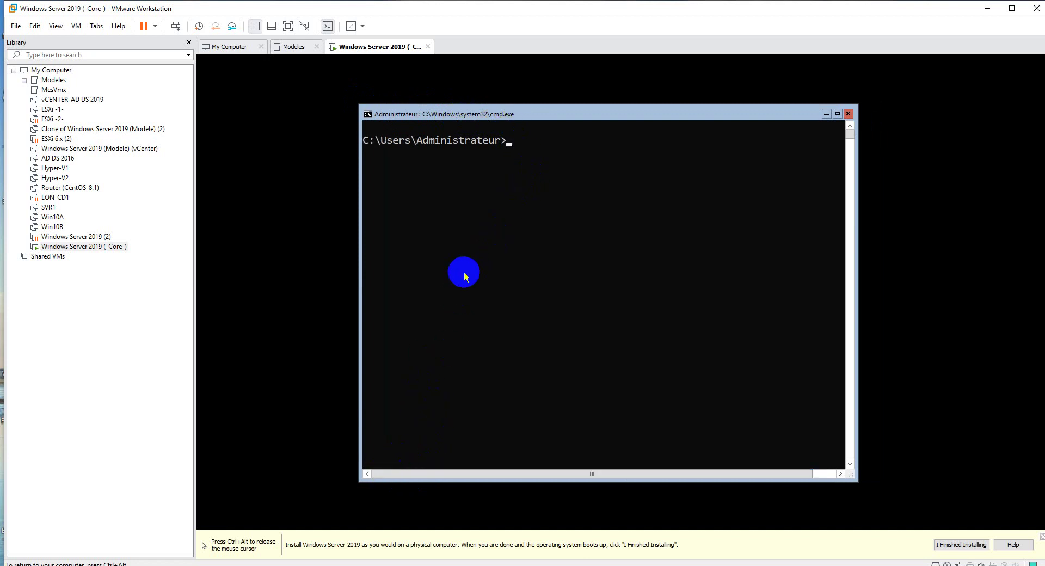